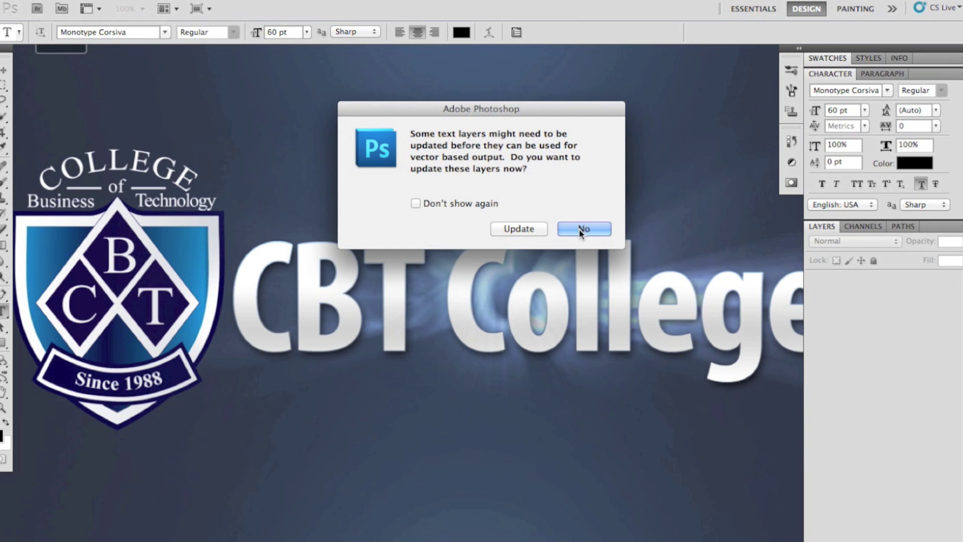
Step: Open CERTIFICATE.psd without updating its text layers
click(585, 228)
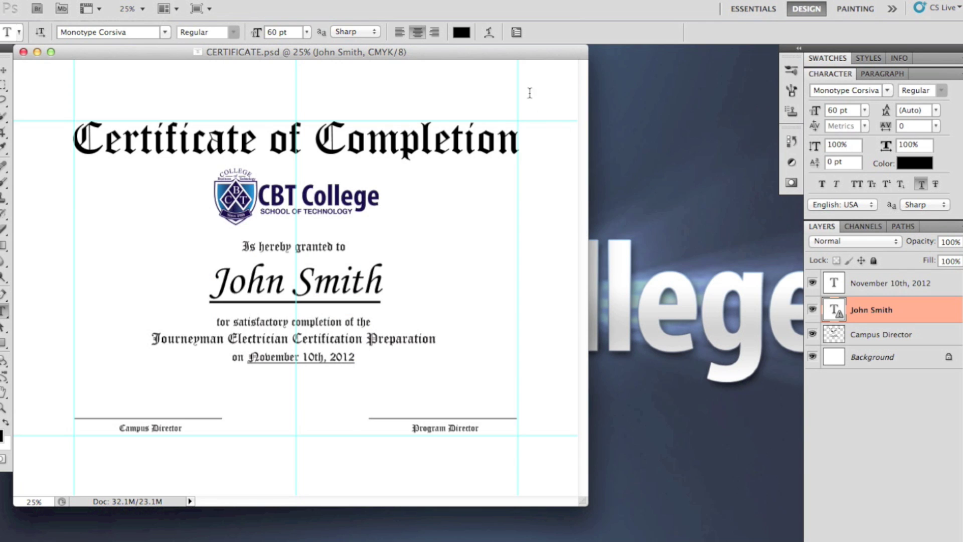
Step: Turn off visibility of the recipient name and November 10th, 2012 text layers
drag(496, 56, 631, 61)
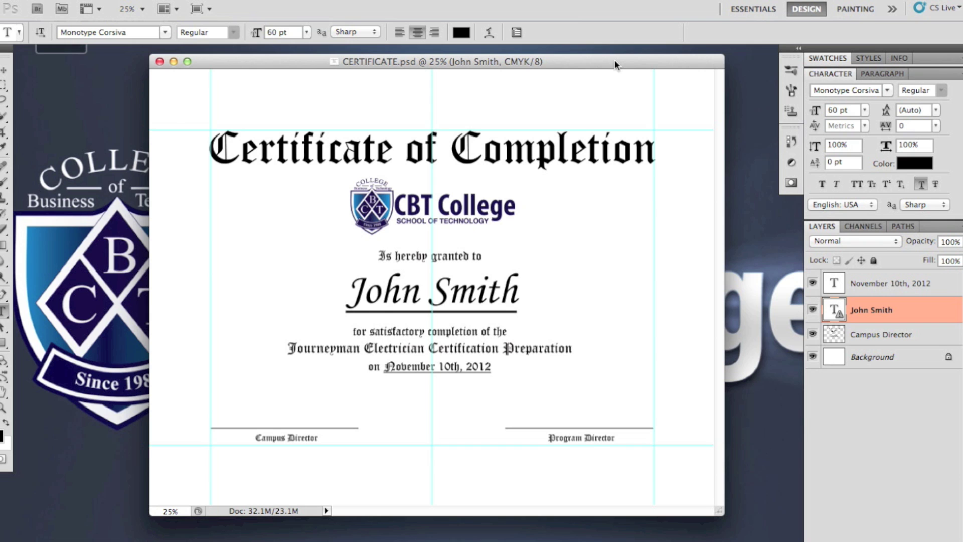
drag(595, 60, 597, 55)
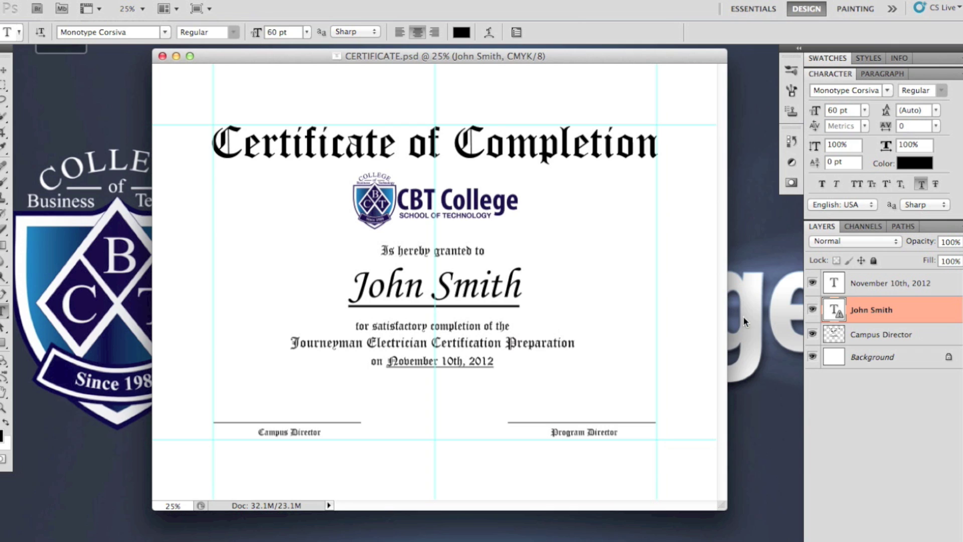
click(812, 309)
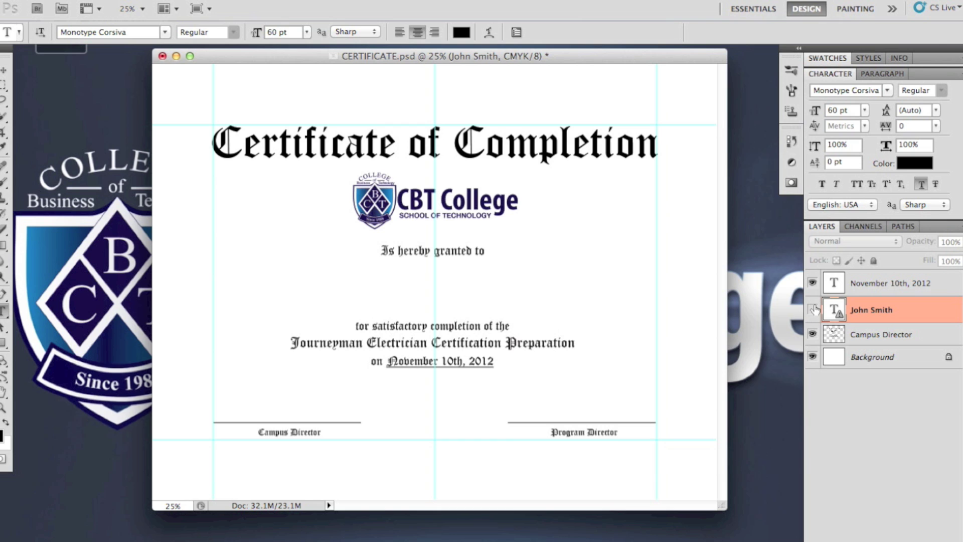
click(813, 308)
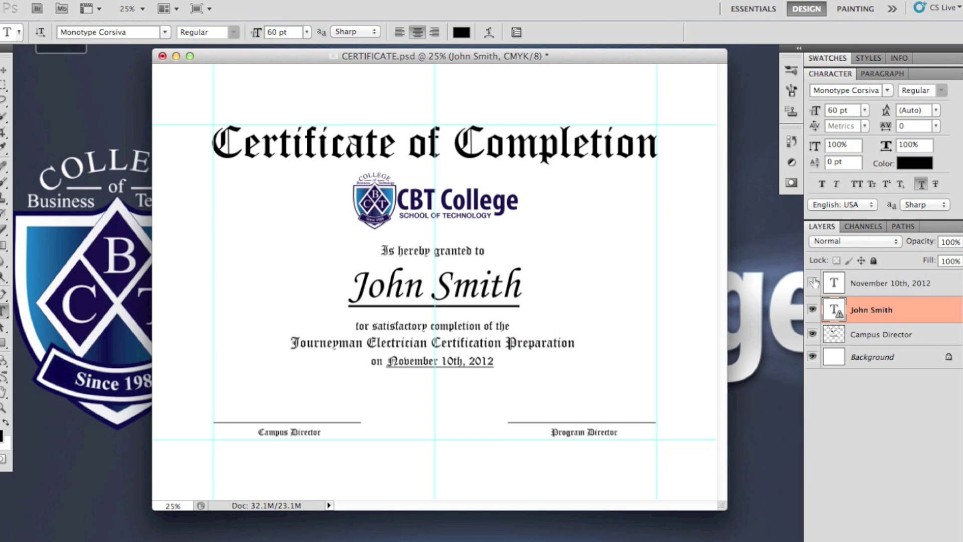
click(813, 283)
click(813, 283)
click(813, 282)
click(813, 283)
drag(813, 282, 813, 308)
Step: Save a layer-free copy as CERTIFICATE.pdf in Photoshop PDF format on the Desktop
click(104, 1)
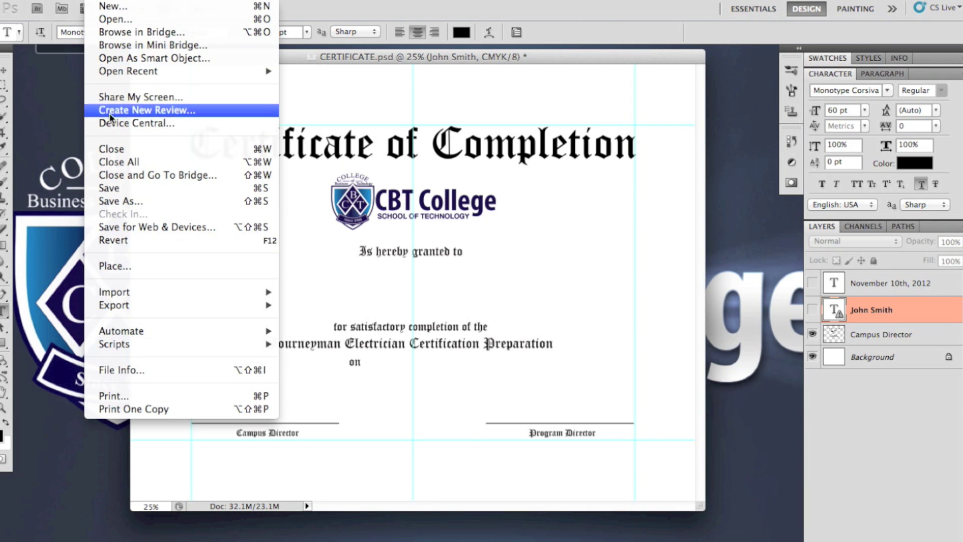
click(129, 200)
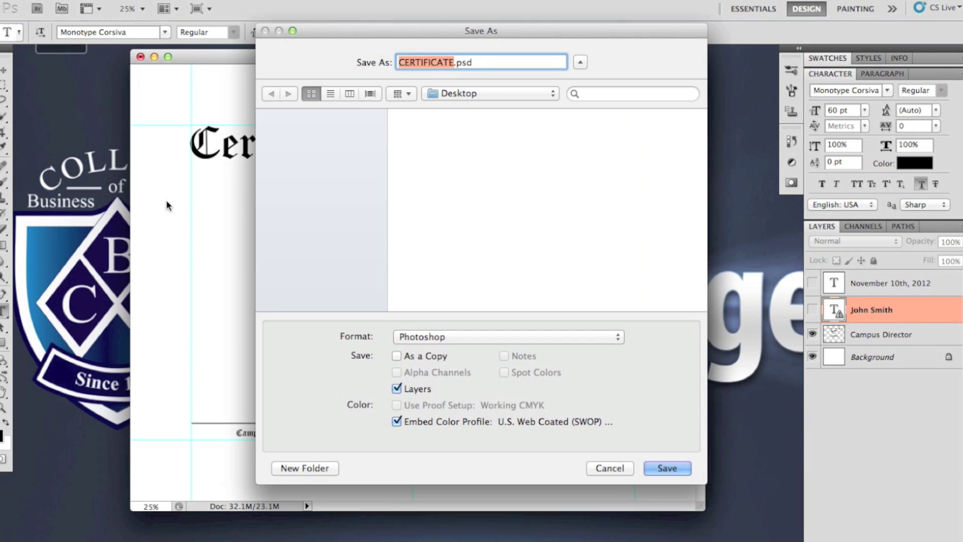
click(570, 337)
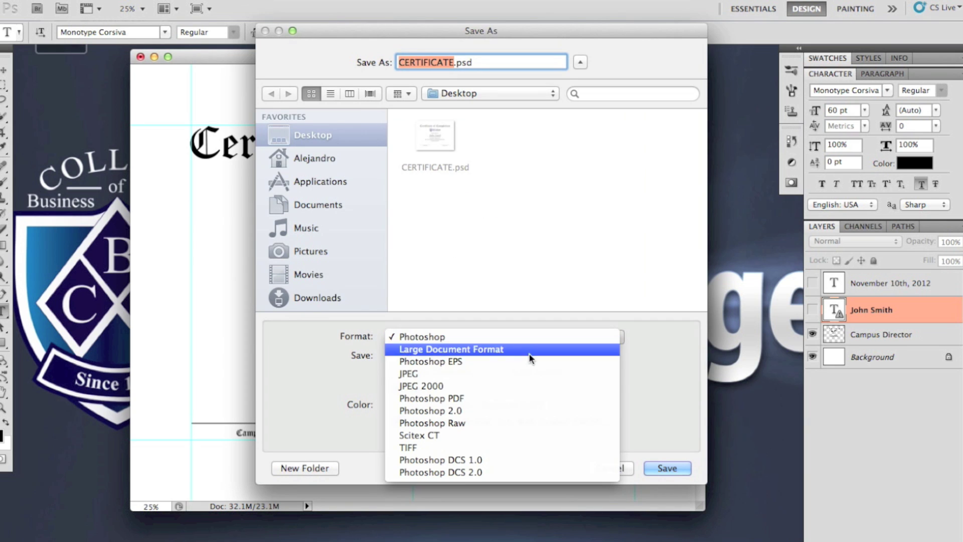
click(489, 399)
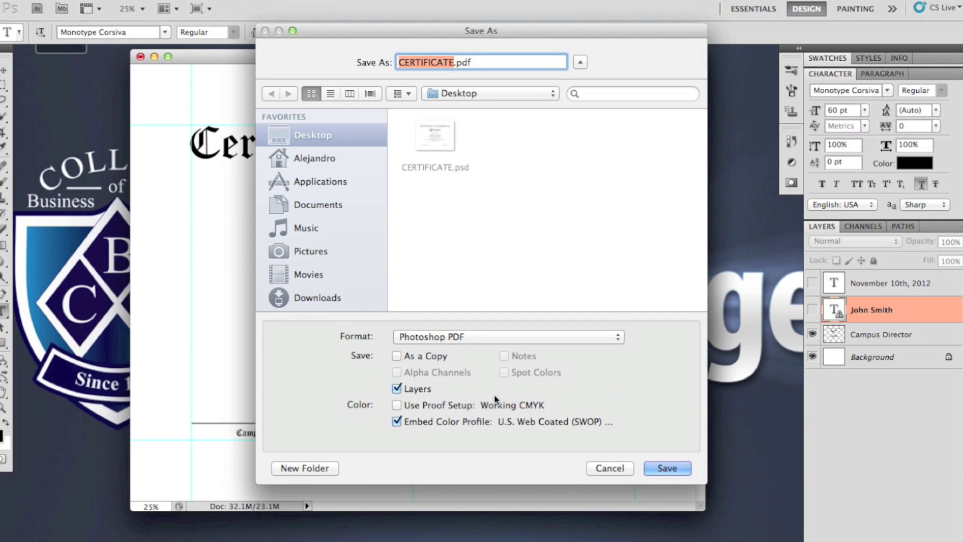
click(414, 359)
click(417, 389)
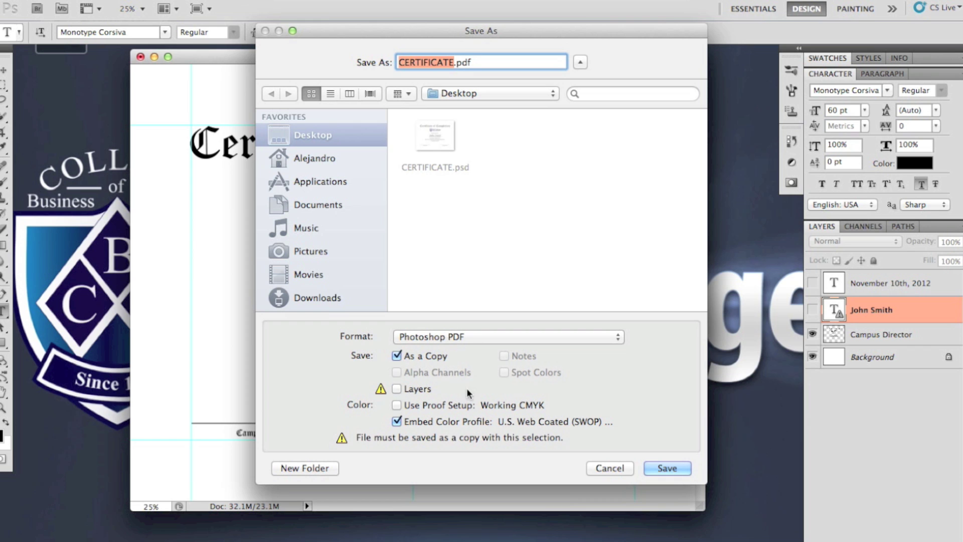
click(667, 469)
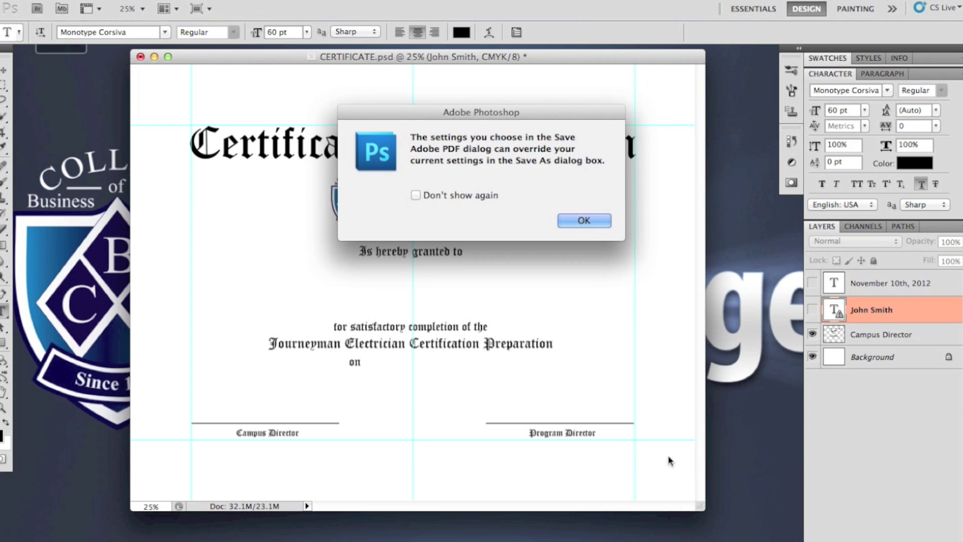
Step: Save the PDF with Acrobat 6 (PDF 1.5) compatibility, accepting both warnings
click(585, 220)
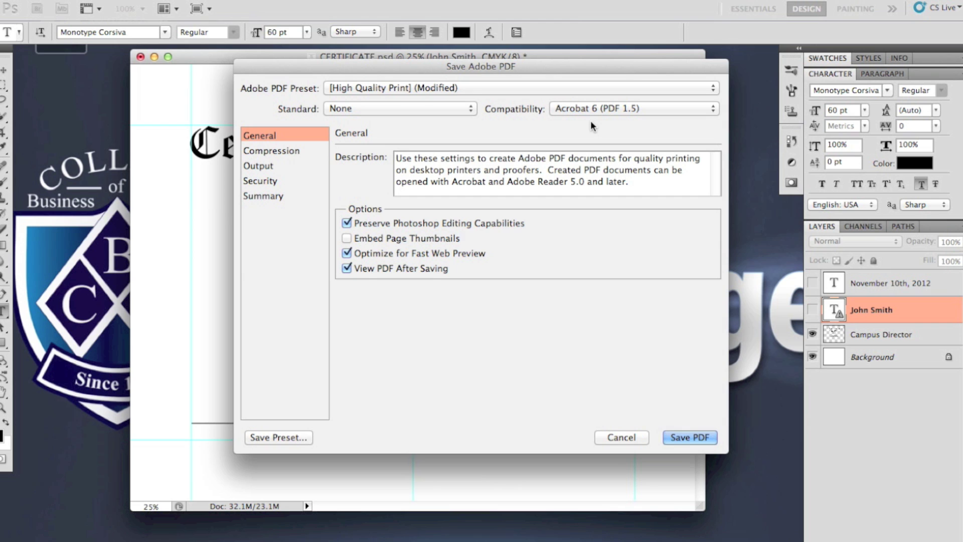
click(621, 108)
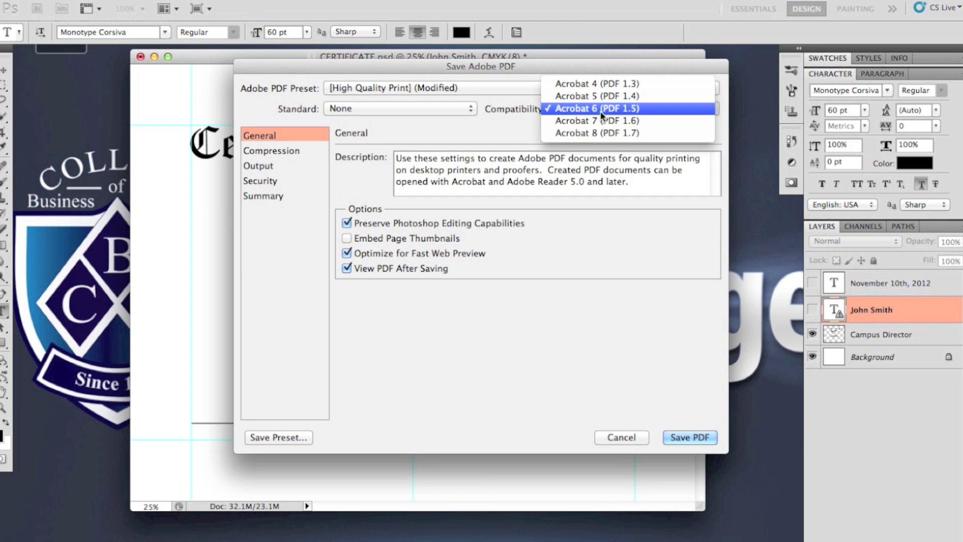
click(537, 132)
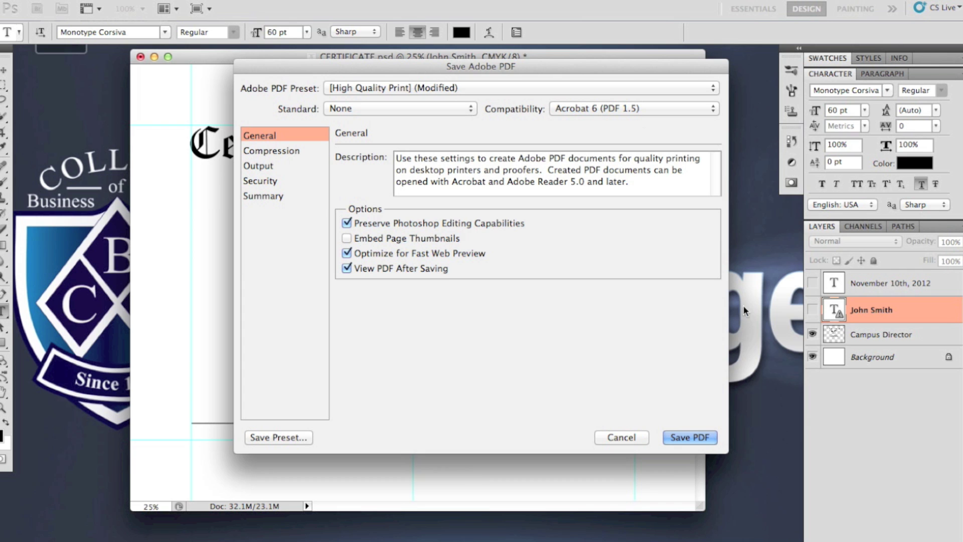
click(694, 438)
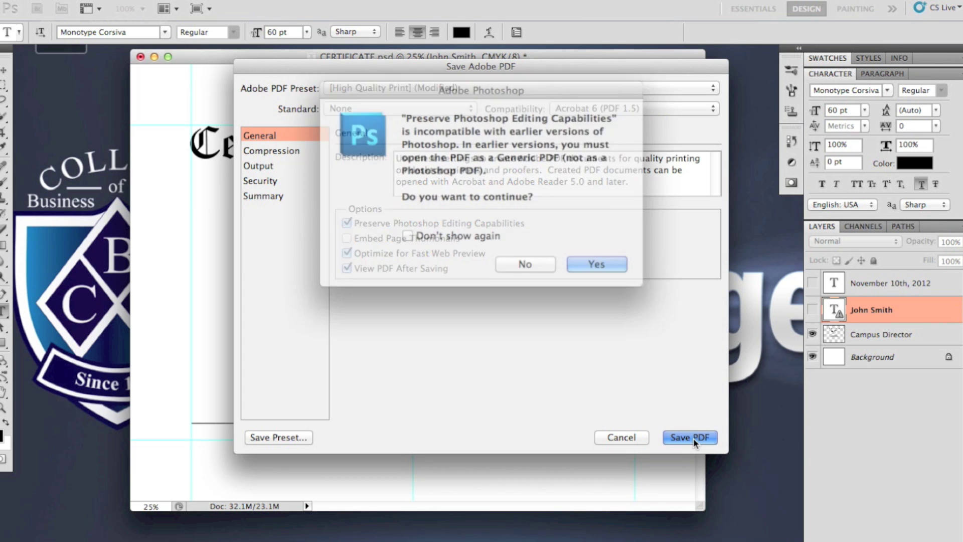
click(581, 257)
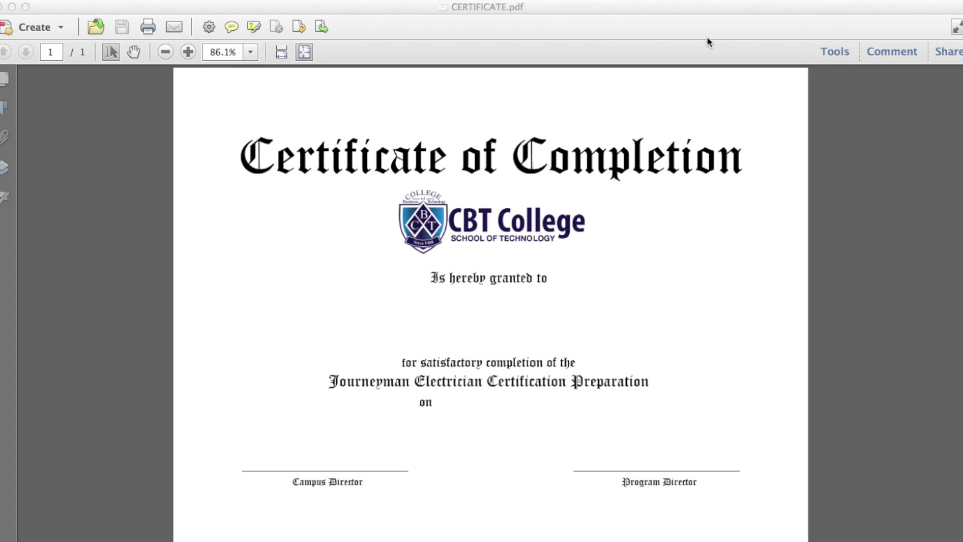
Step: Run Forms > Create in Acrobat using the current certificate document
click(835, 52)
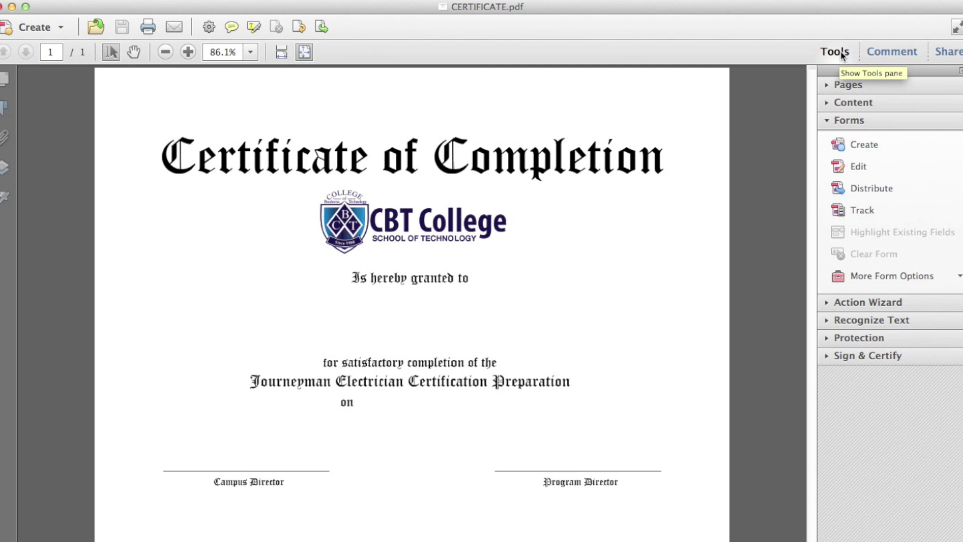
click(849, 120)
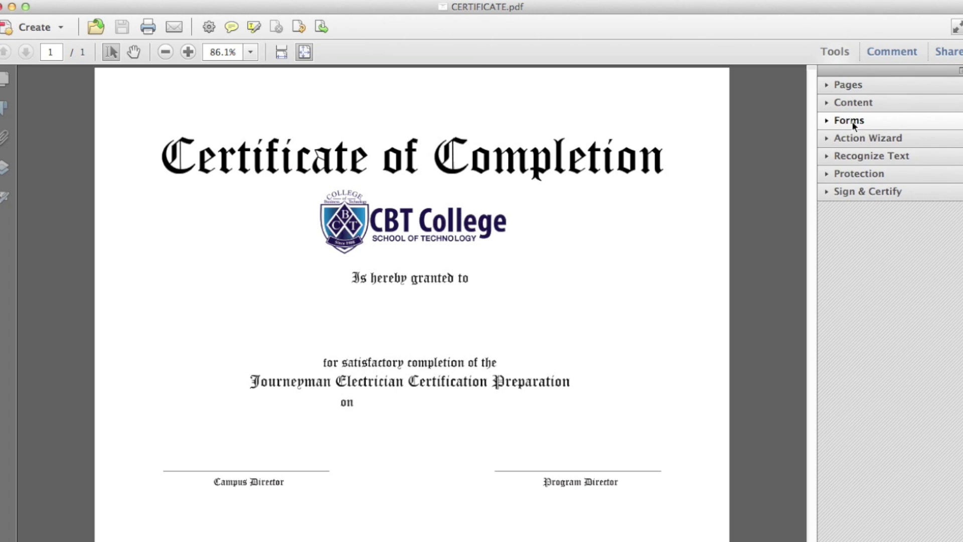
click(853, 122)
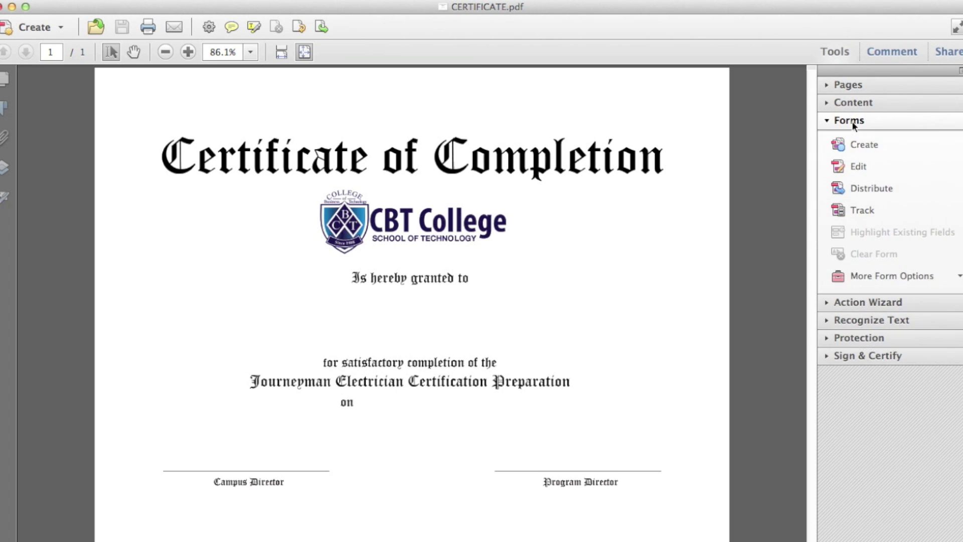
click(866, 145)
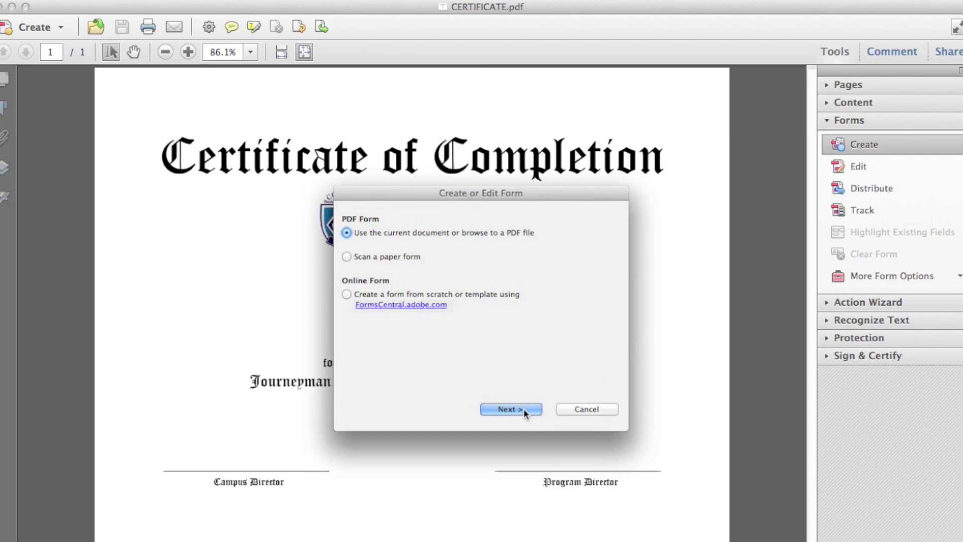
click(524, 410)
Step: Dismiss the Form Editing notice and delete the Program Director and Campus Director fields
click(524, 410)
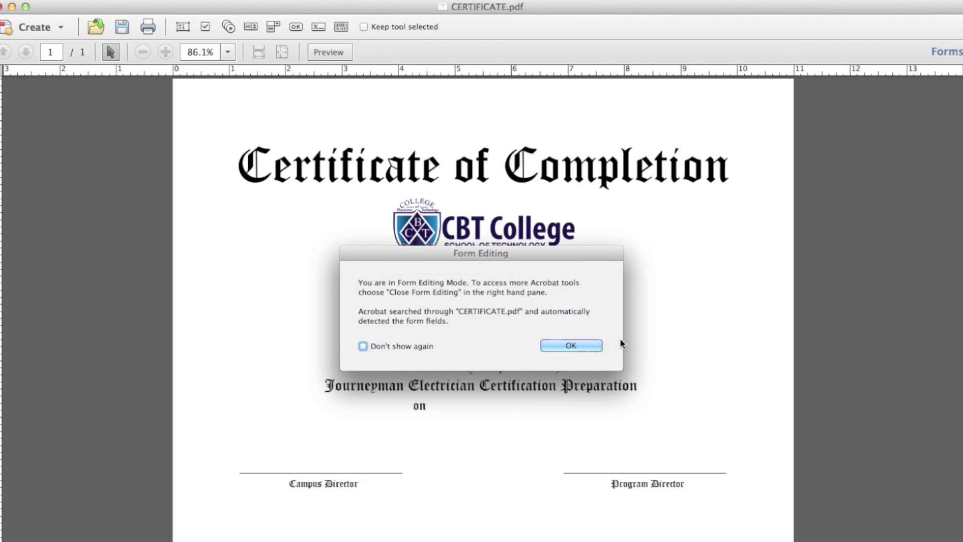
click(570, 347)
click(563, 466)
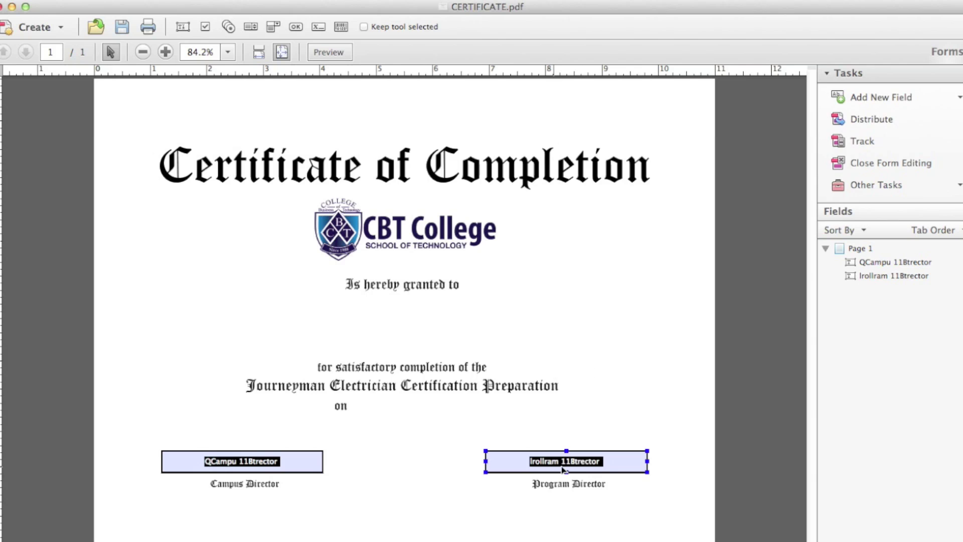
drag(611, 469, 617, 440)
drag(315, 471, 310, 435)
click(590, 432)
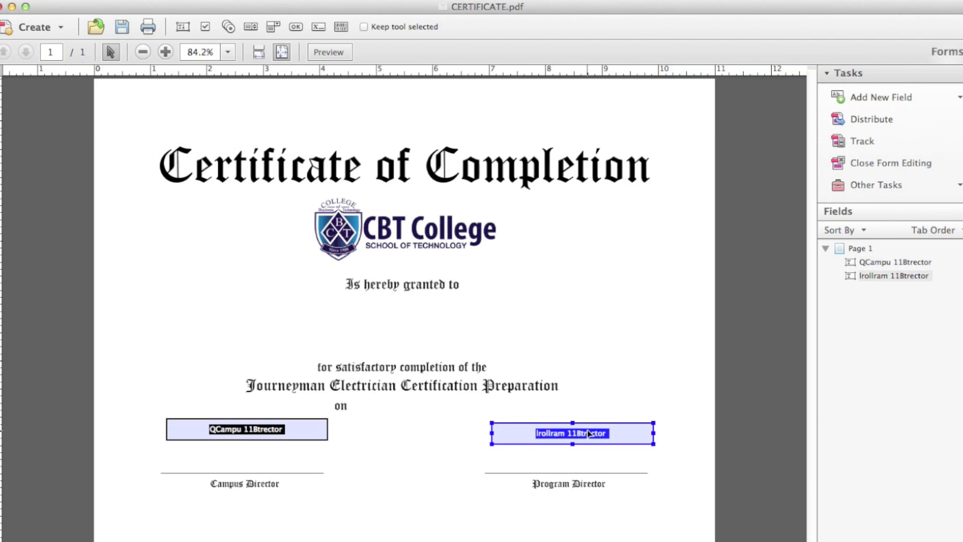
key(Delete)
click(297, 438)
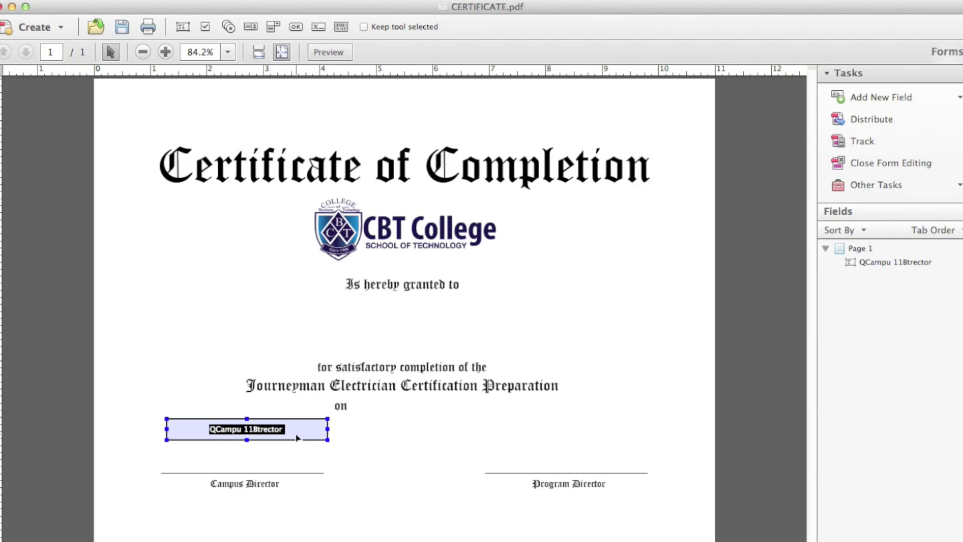
key(Delete)
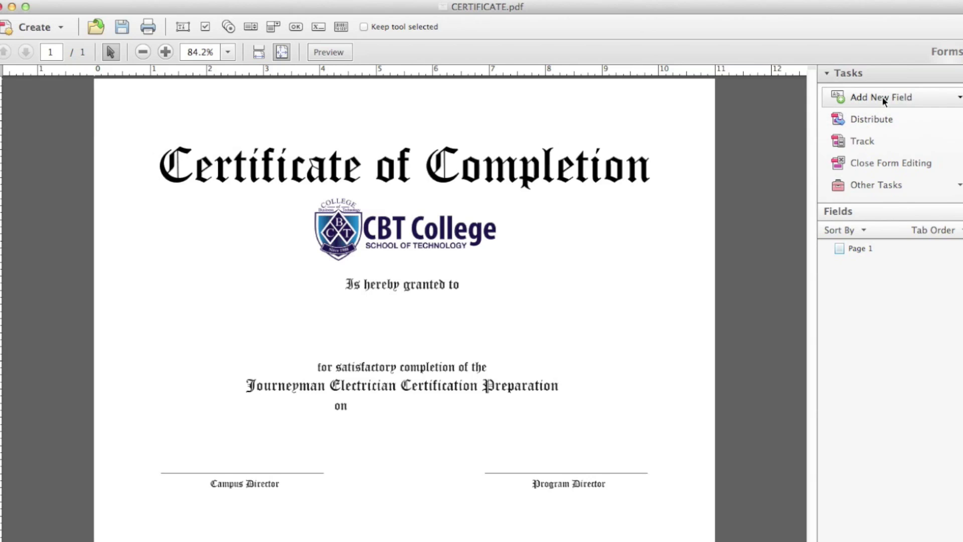
Step: Place a text field below 'Is hereby granted to' and widen it across the recipient line
click(958, 100)
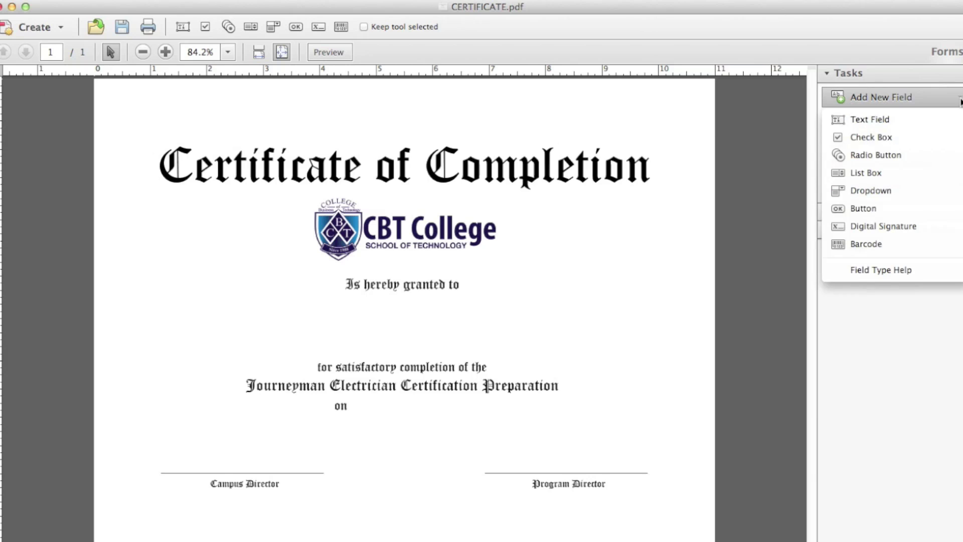
click(882, 123)
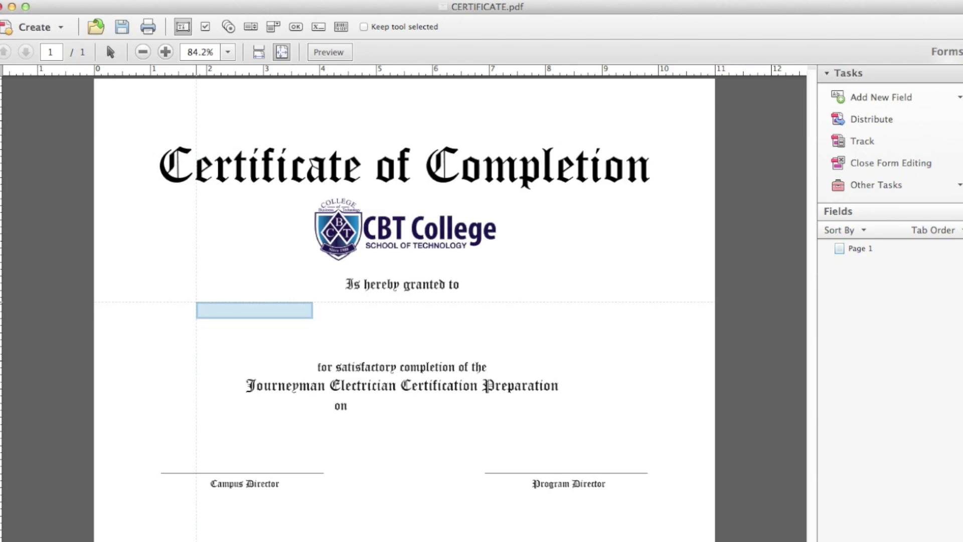
click(279, 316)
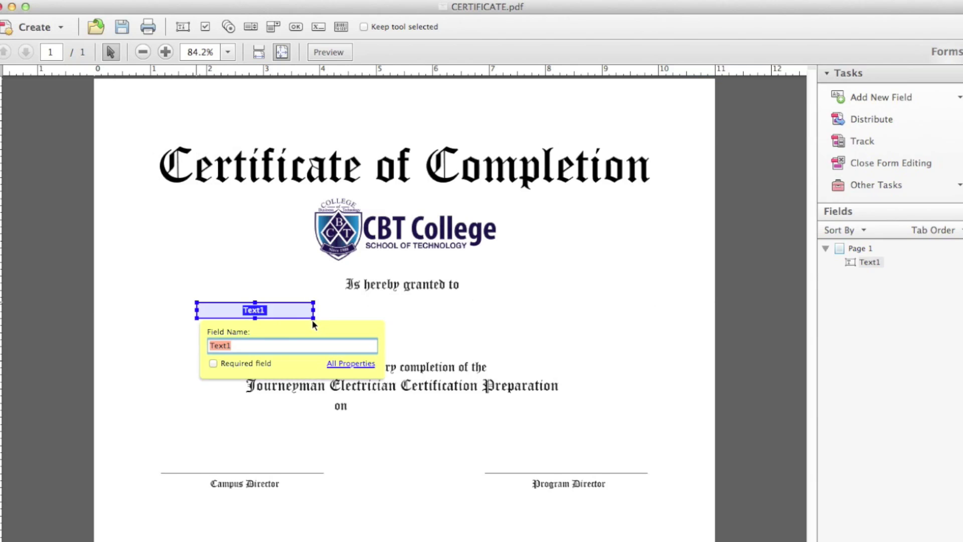
drag(313, 318, 628, 352)
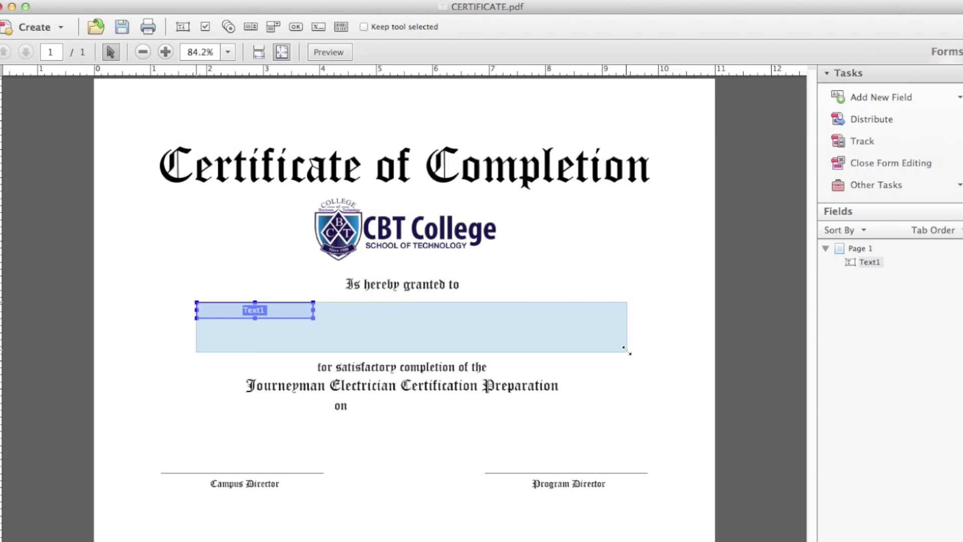
drag(628, 352, 627, 351)
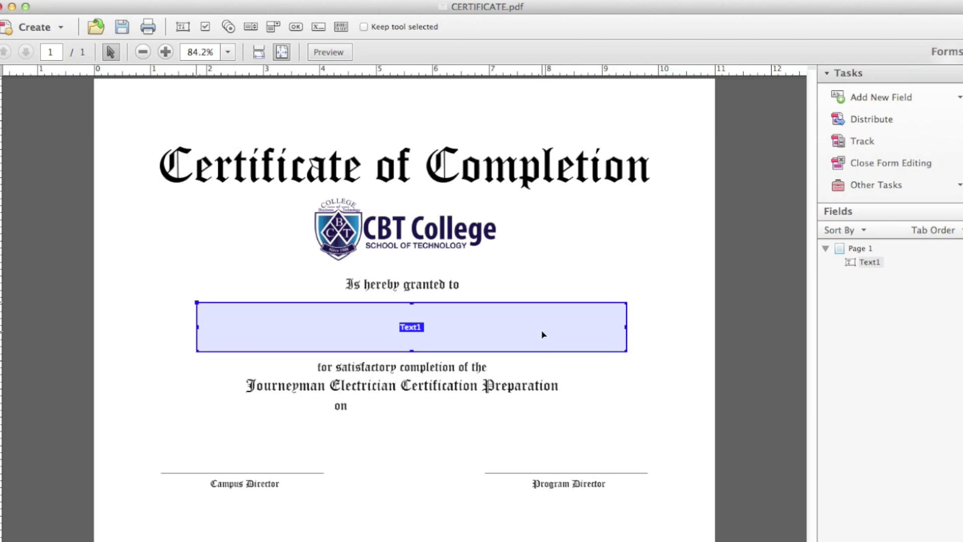
Step: Rename the Text1 field to 'Full Name' in its properties
double_click(453, 324)
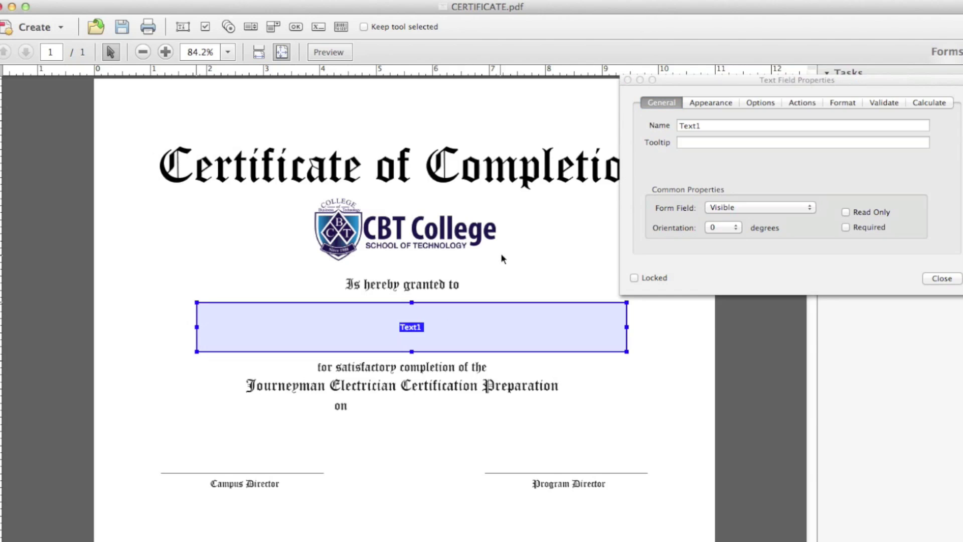
drag(874, 82, 743, 246)
double_click(584, 289)
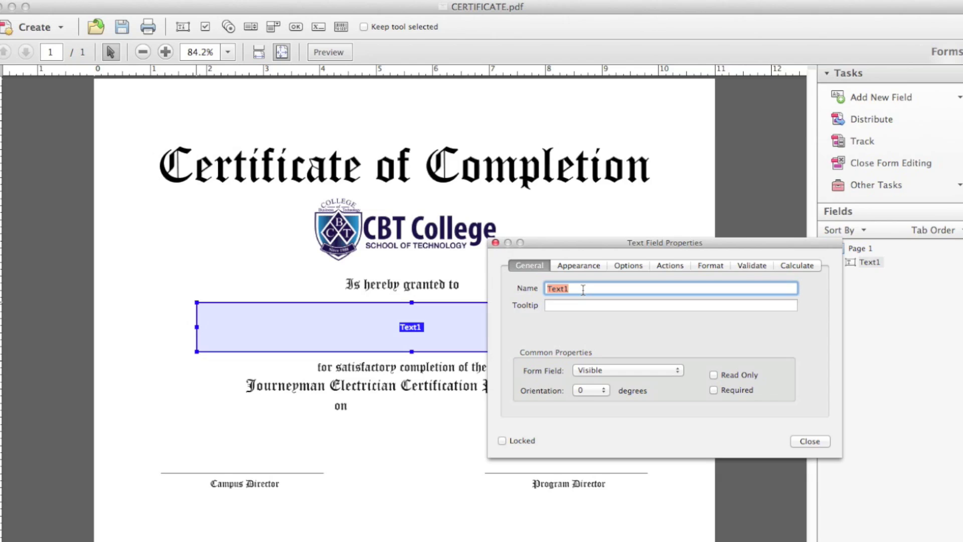
text(Name)
key(BackSpace)
key(BackSpace)
key(BackSpace)
key(BackSpace)
text(Full Name)
click(579, 267)
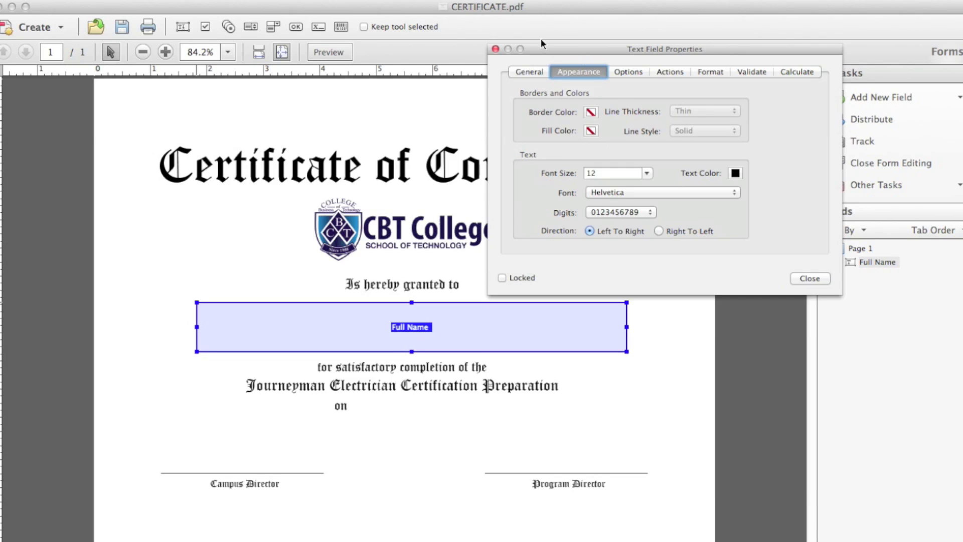
Step: Set the Full Name field's font to Old English Text MT at size 40
drag(542, 50, 603, 113)
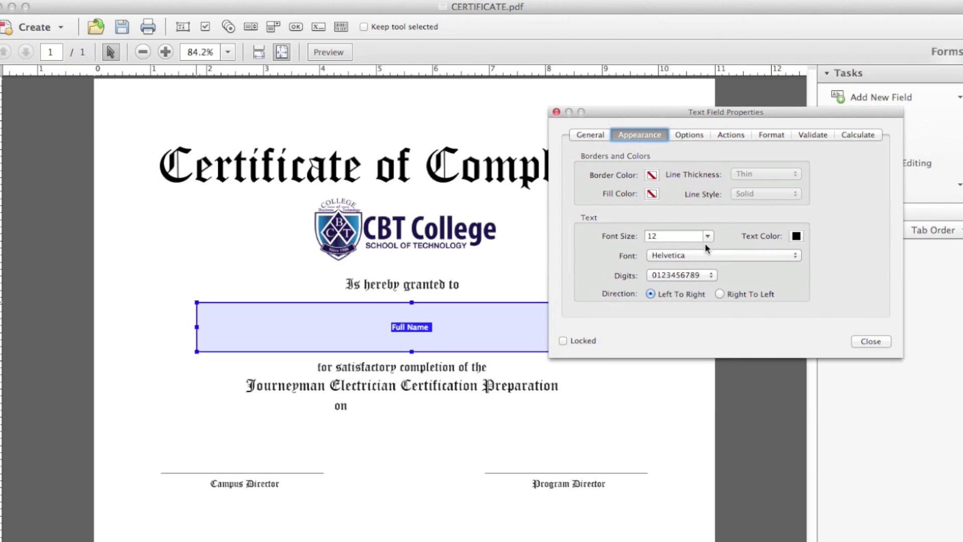
click(711, 275)
click(733, 276)
click(730, 255)
click(729, 255)
click(730, 255)
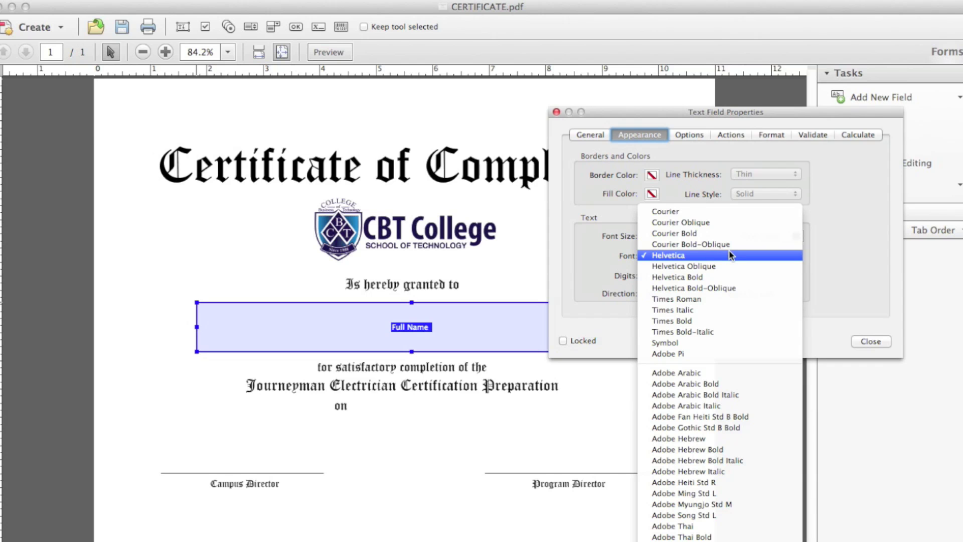
key(o)
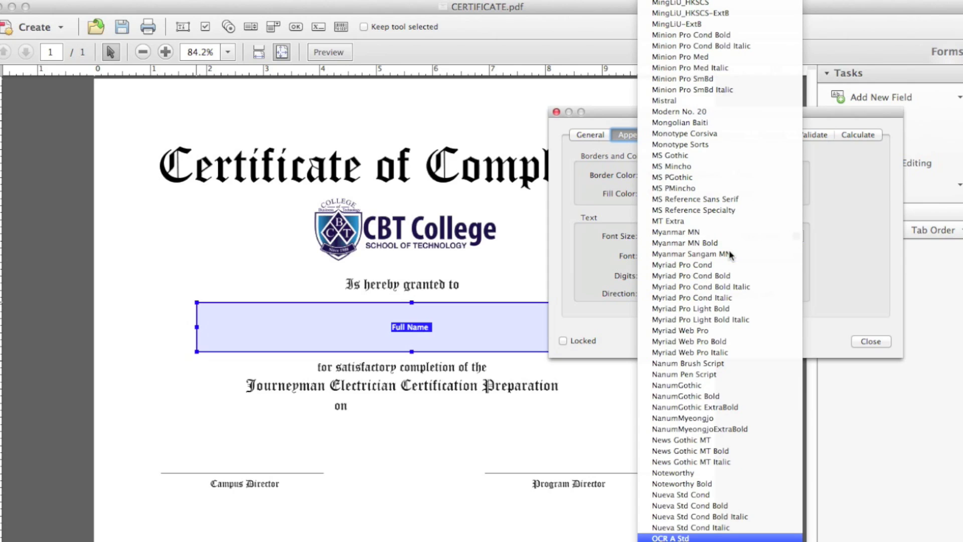
key(l)
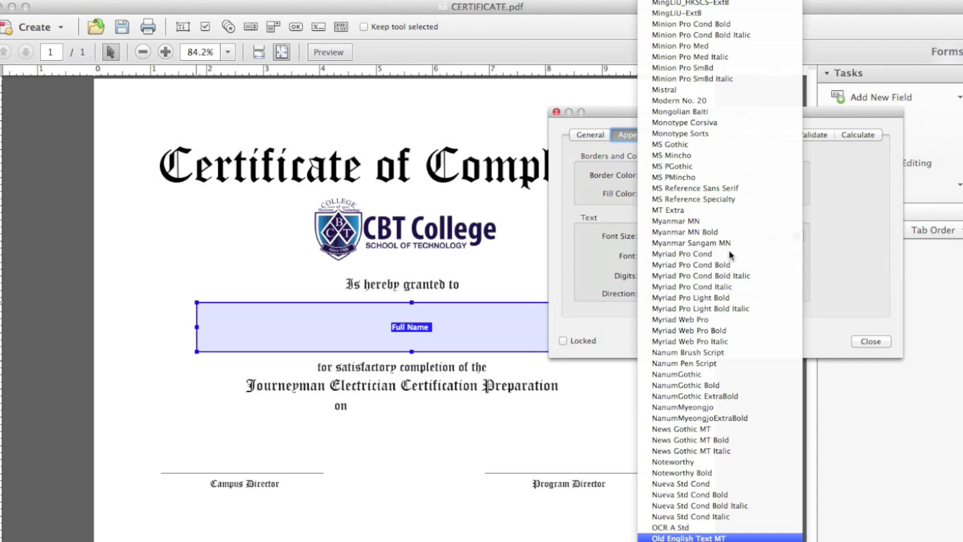
key(Return)
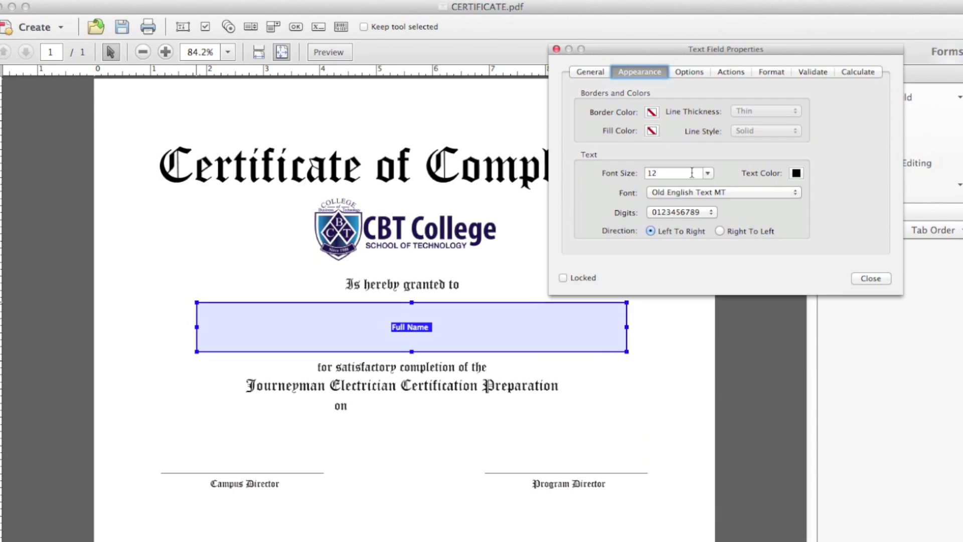
double_click(676, 174)
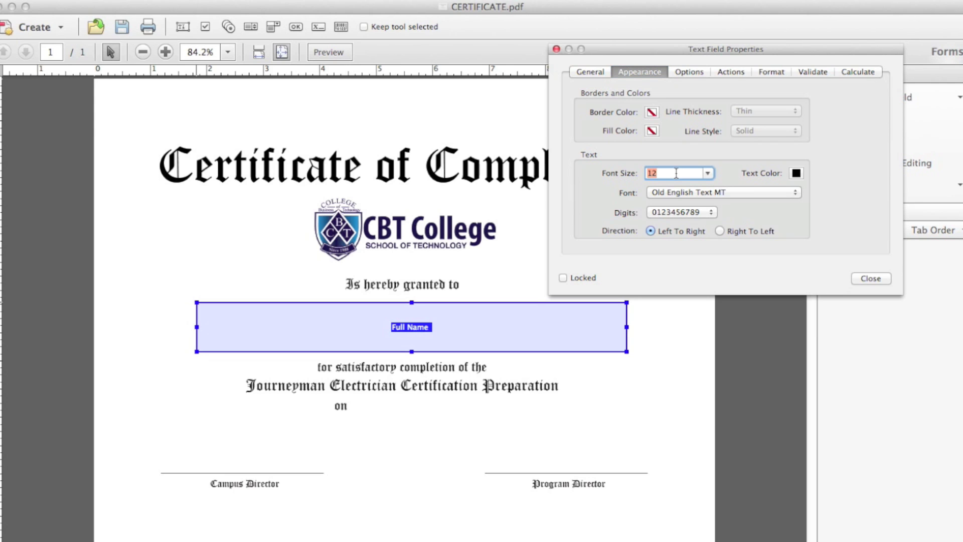
text(40)
Step: Center-align the Full Name field's text and close its properties
drag(823, 47, 821, 138)
click(681, 164)
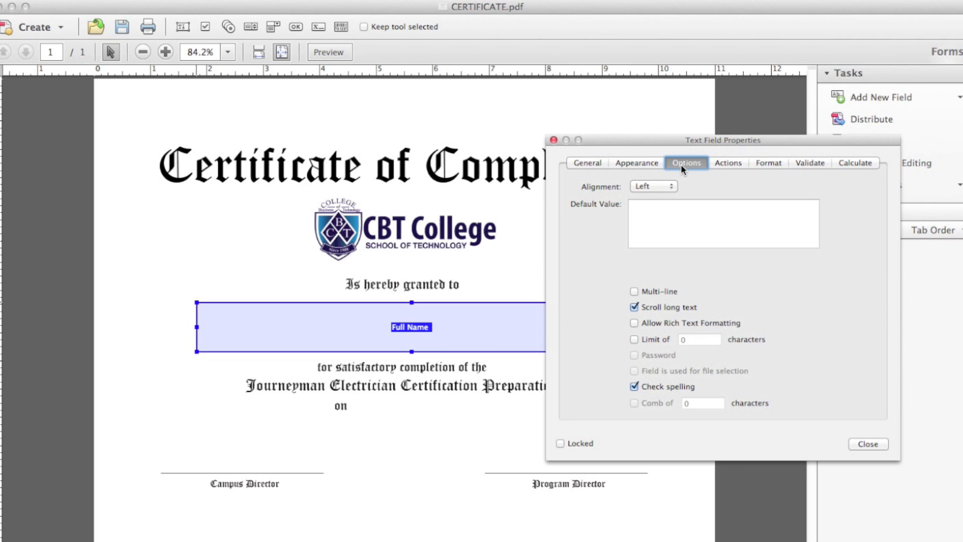
click(667, 189)
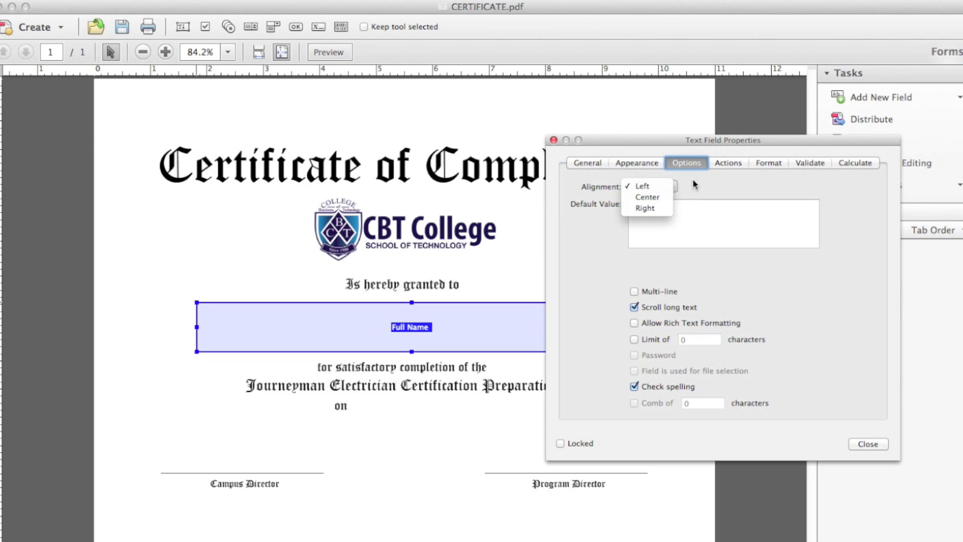
click(649, 197)
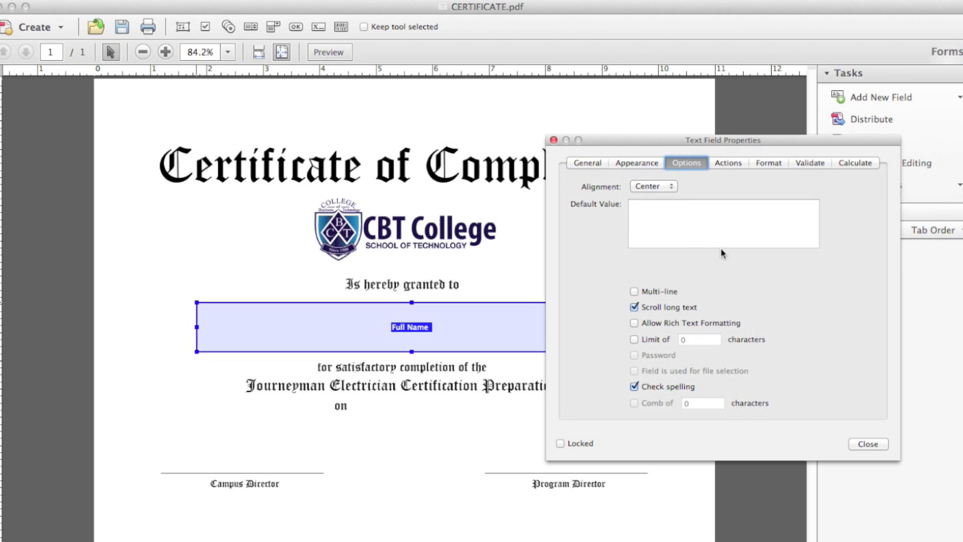
click(871, 444)
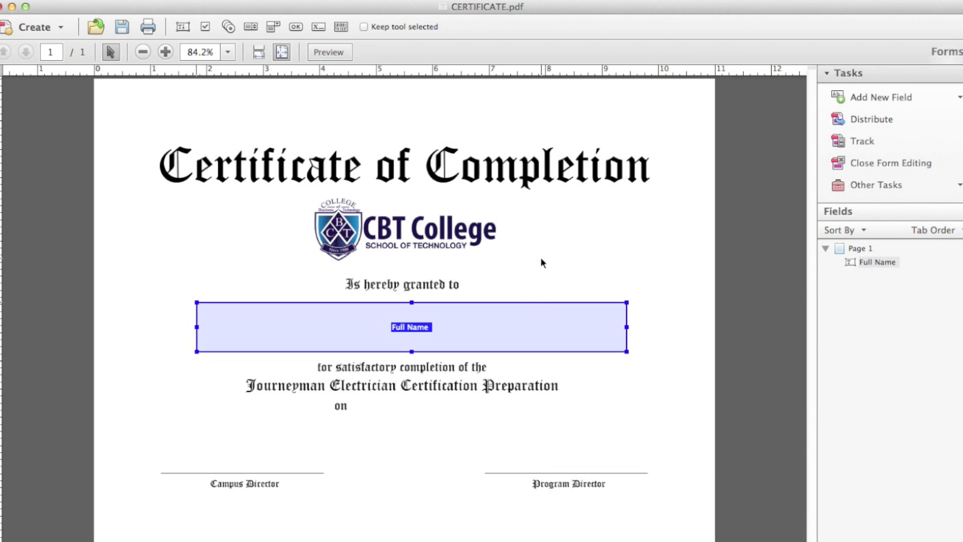
Step: Add a second text field beside the word 'on' and widen it
click(960, 98)
click(875, 122)
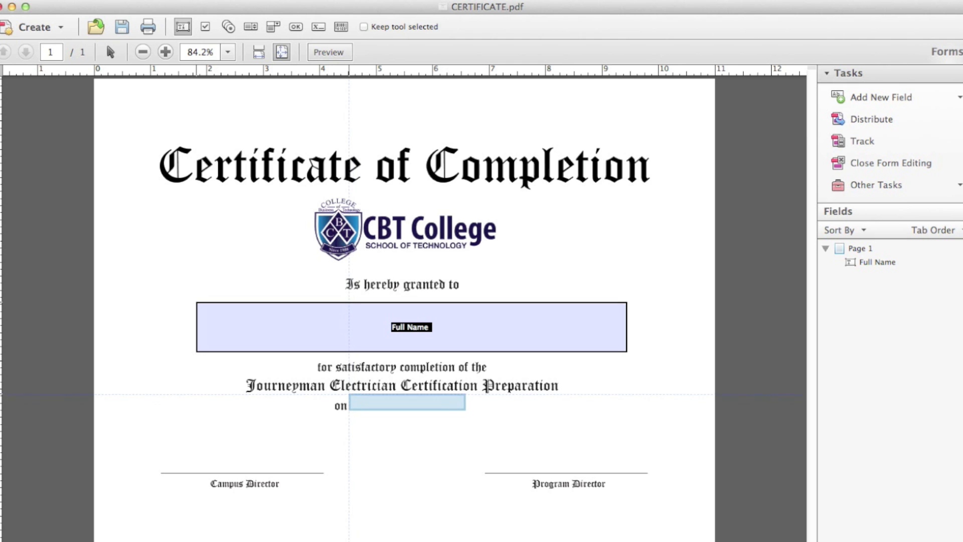
click(352, 396)
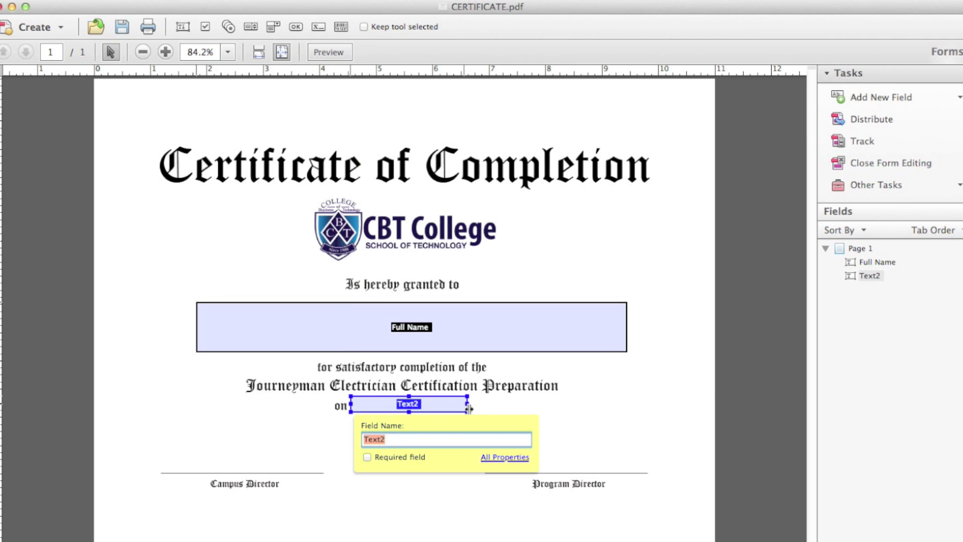
drag(469, 408, 582, 421)
Step: Set the date field to 14-point Old English Text MT and close its properties
double_click(547, 410)
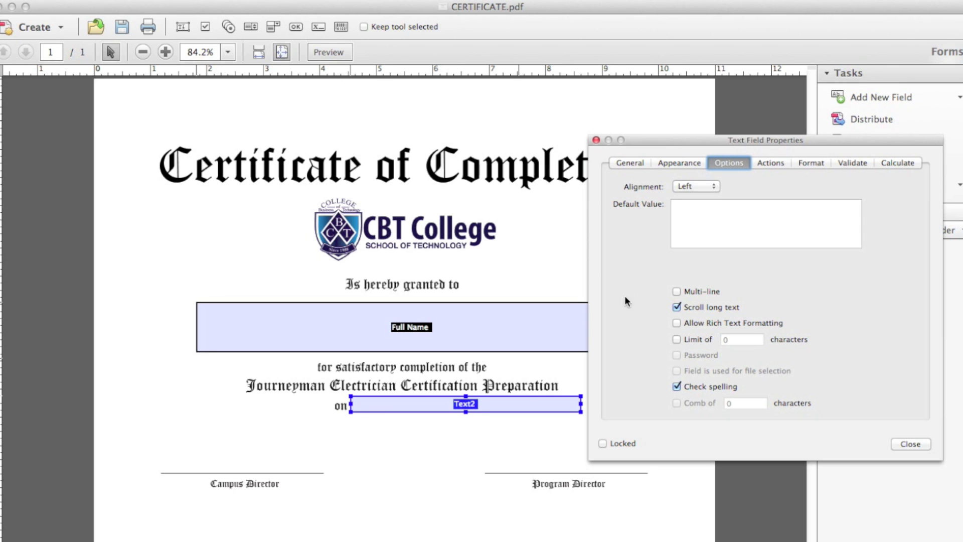
click(678, 163)
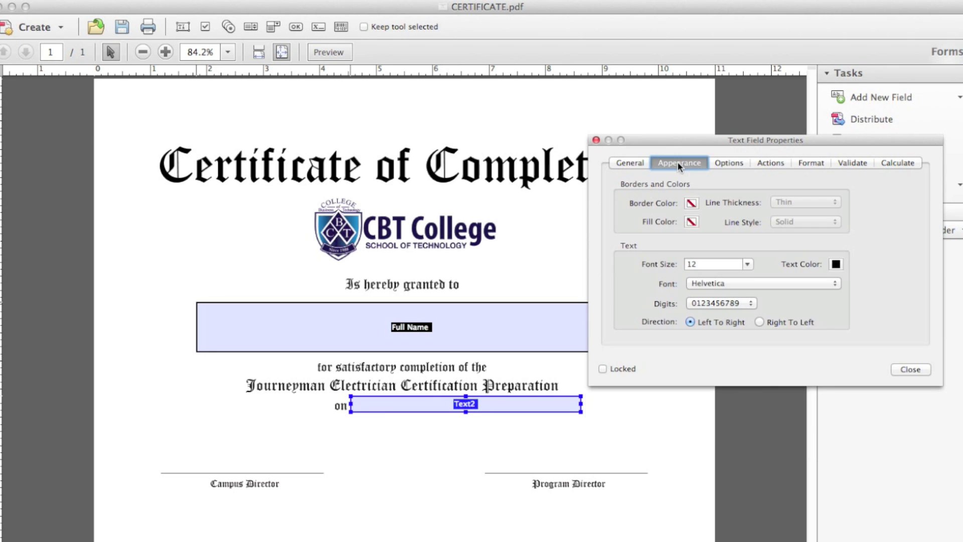
click(745, 284)
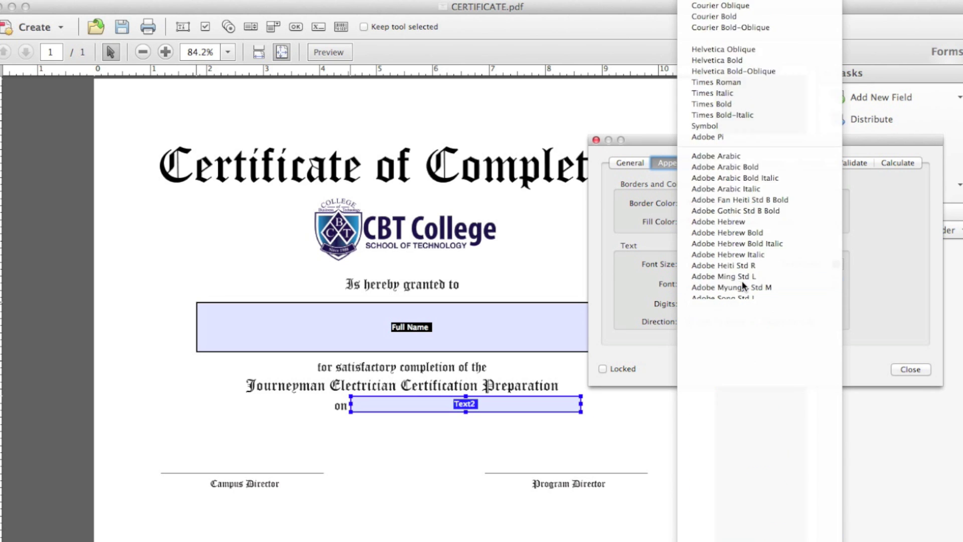
text(ol)
key(Return)
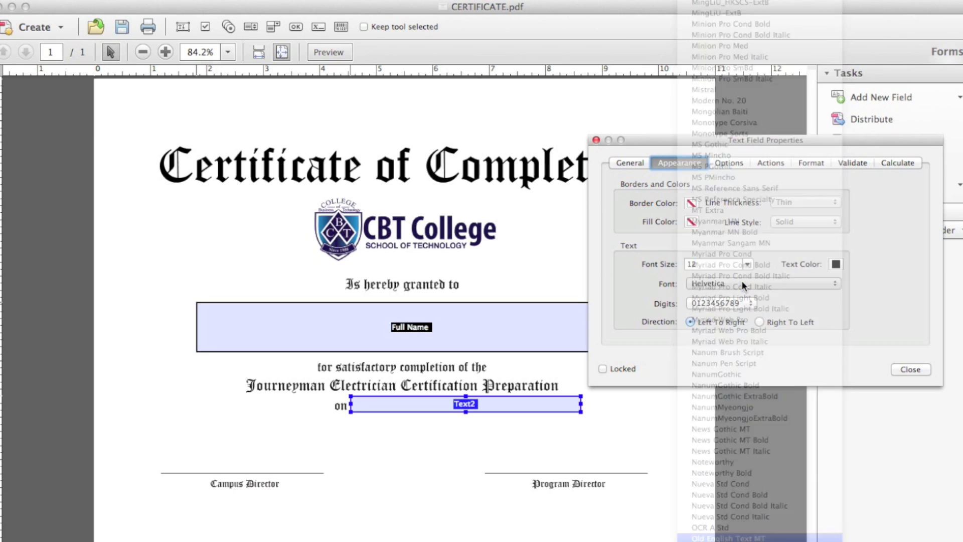
click(748, 264)
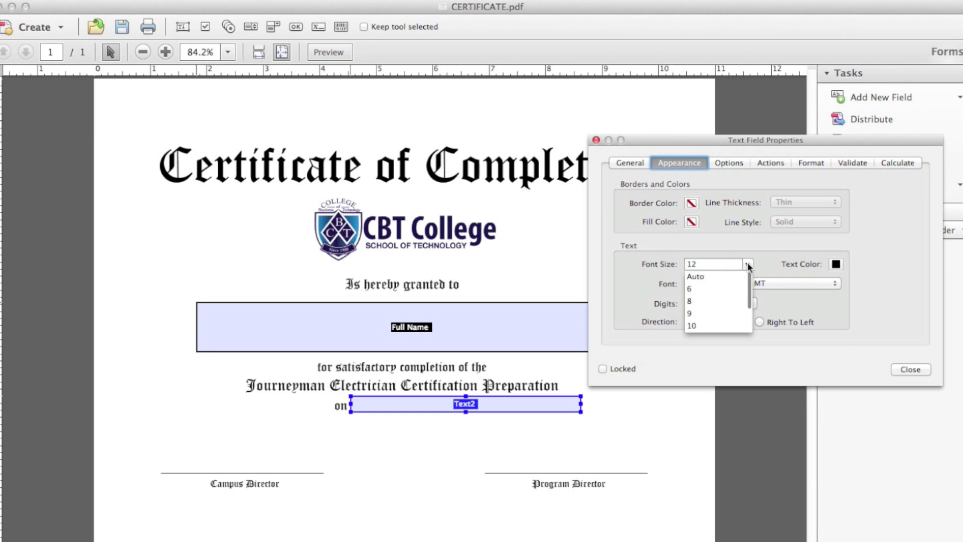
click(696, 315)
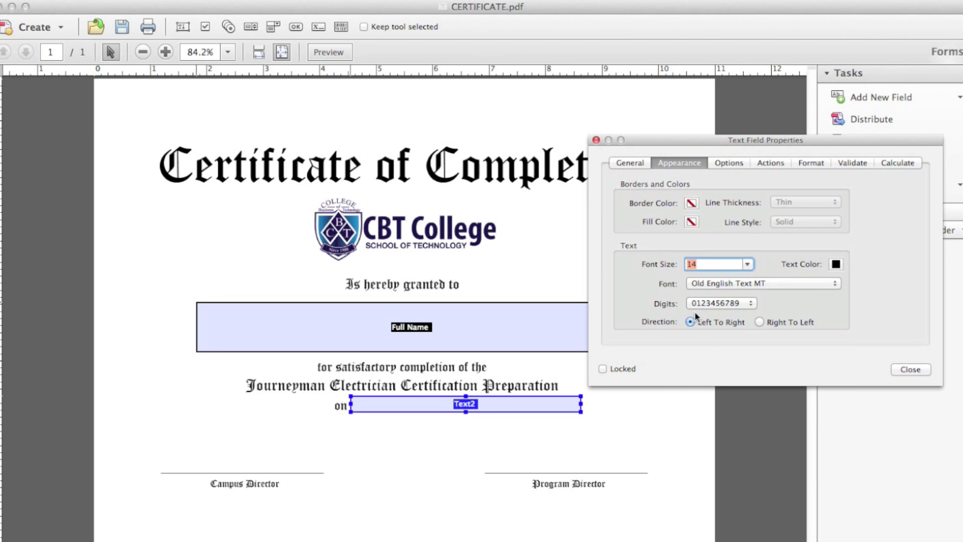
click(911, 368)
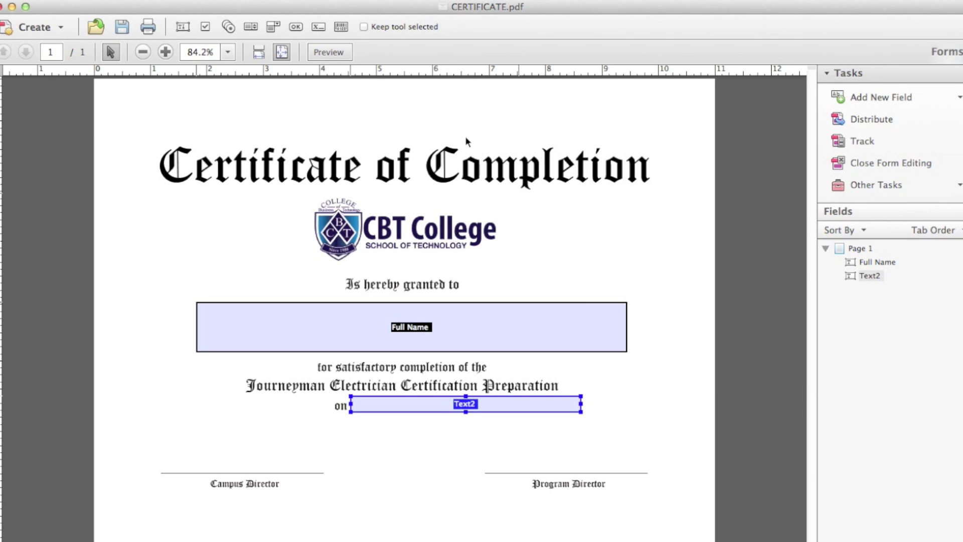
Step: In Preview mode, fill the name field with a sample recipient's full name
click(328, 52)
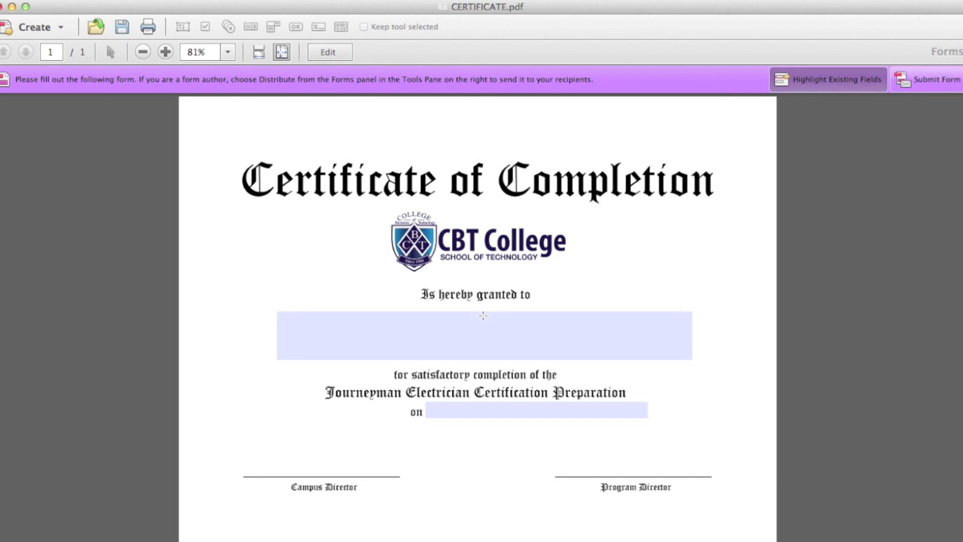
click(478, 321)
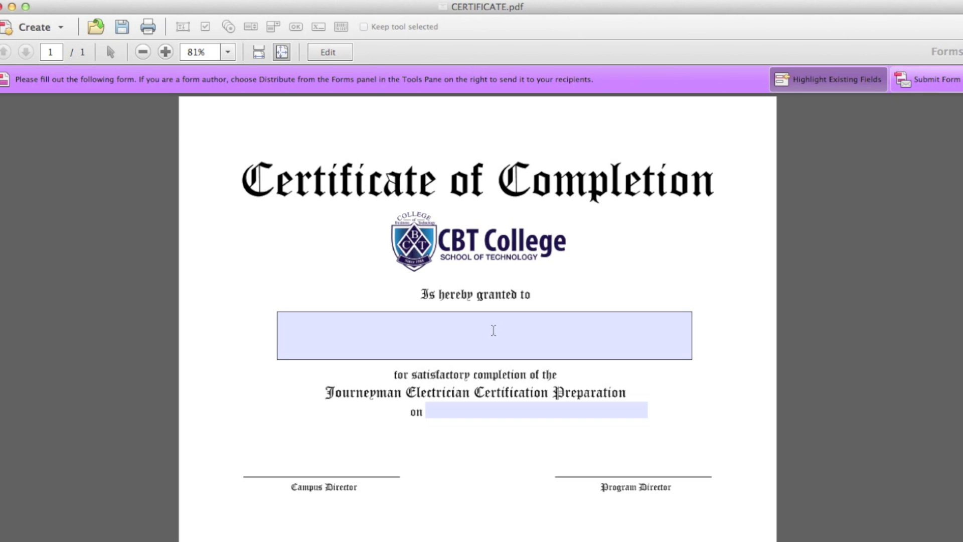
click(558, 332)
text(dfjhdf)
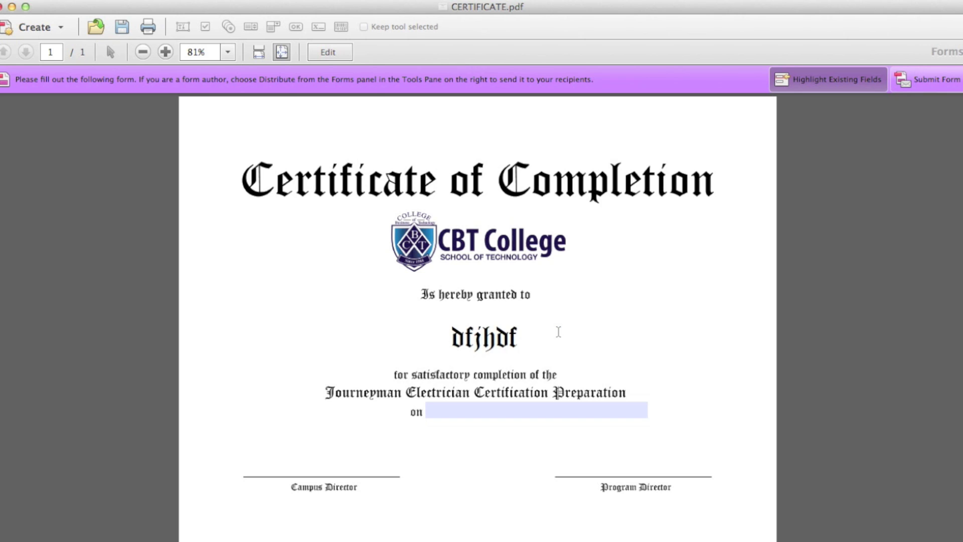
key(BackSpace)
key(BackSpace)
key(BackSpace)
key(BackSpace)
key(BackSpace)
key(BackSpace)
text(J)
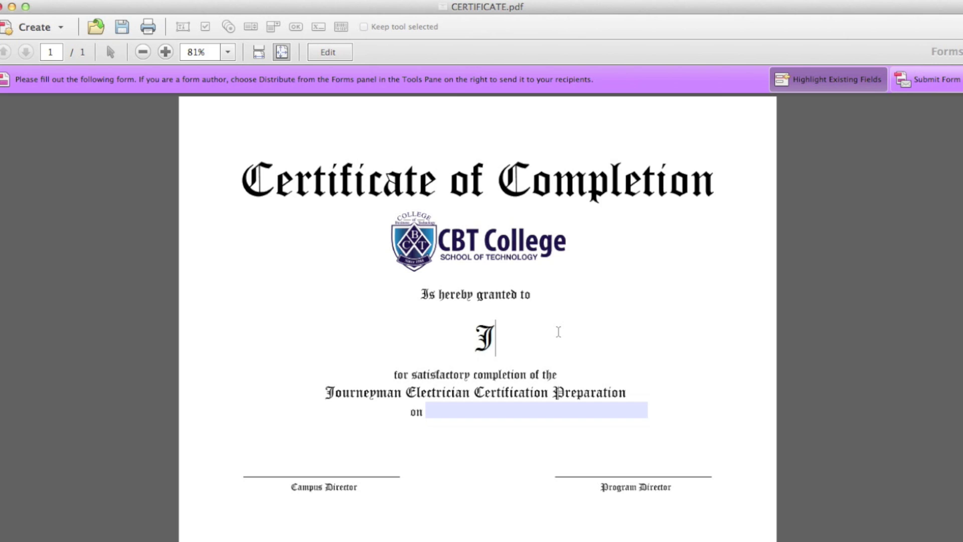
text(ohn Smith)
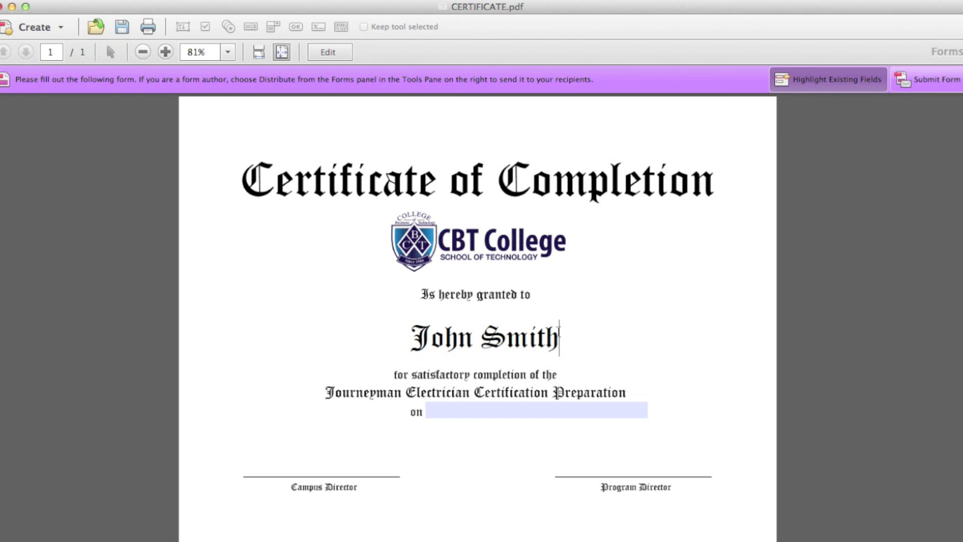
Step: Enter 'December 15th, 2013' in the date field
click(433, 413)
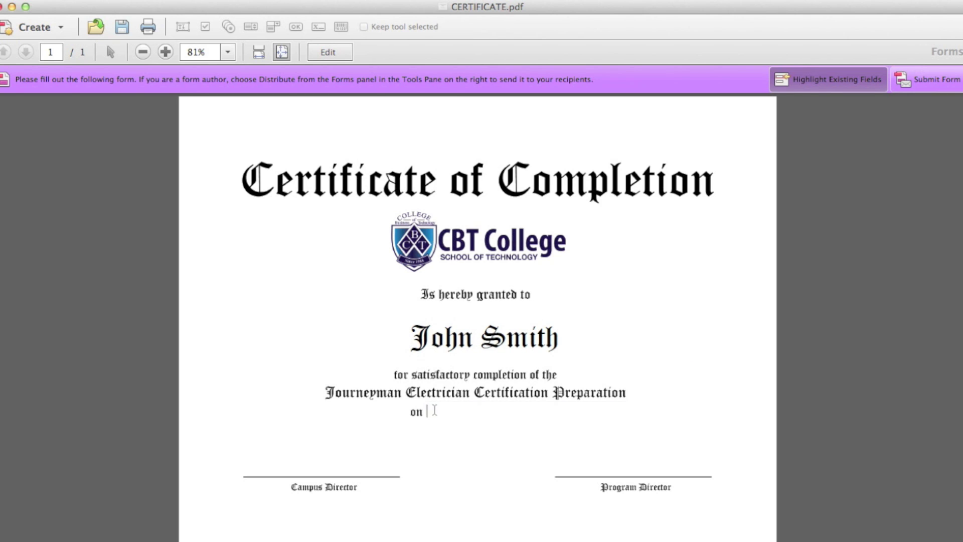
text(Dec)
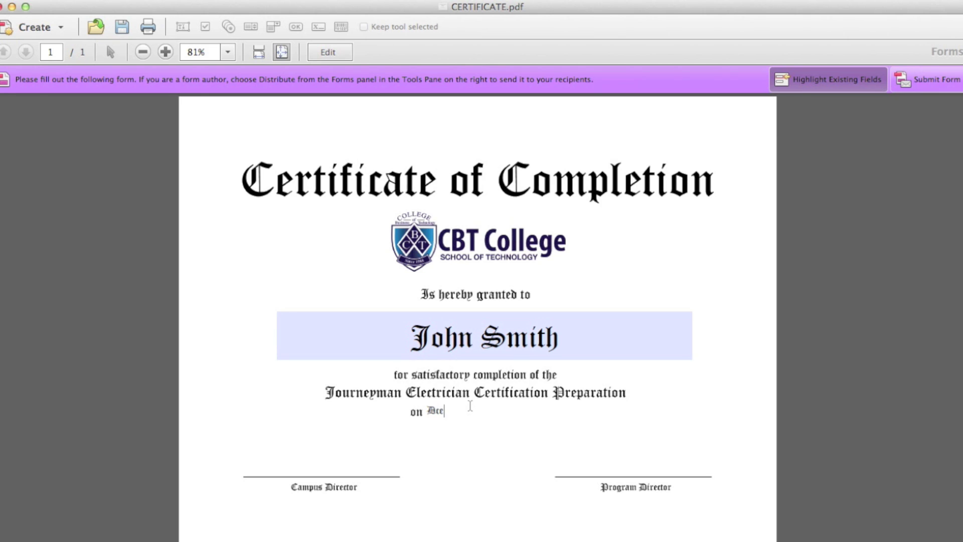
key(BackSpace)
key(BackSpace)
text(ecember 15th, 2013)
click(746, 257)
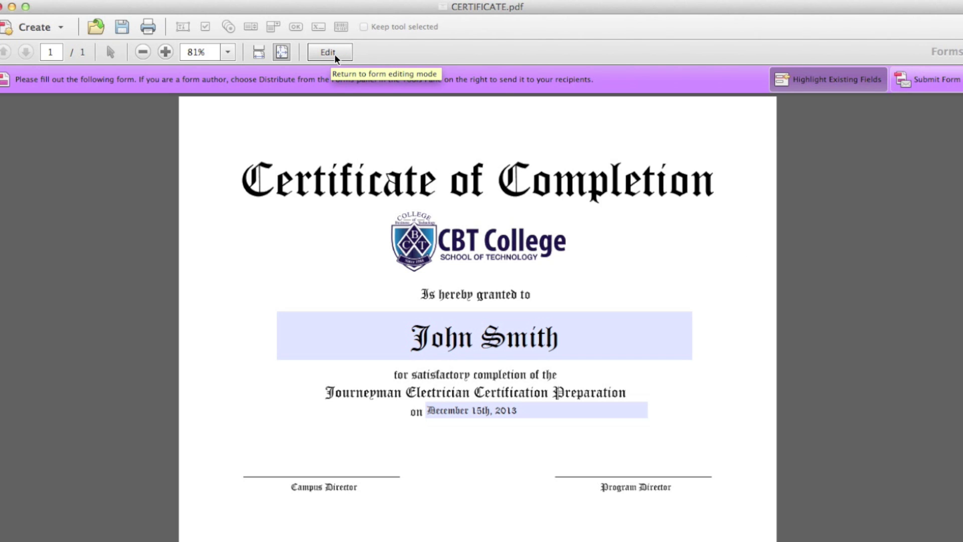
Step: Back in form editing, set the Full Name field's font size to 50
click(330, 52)
click(571, 326)
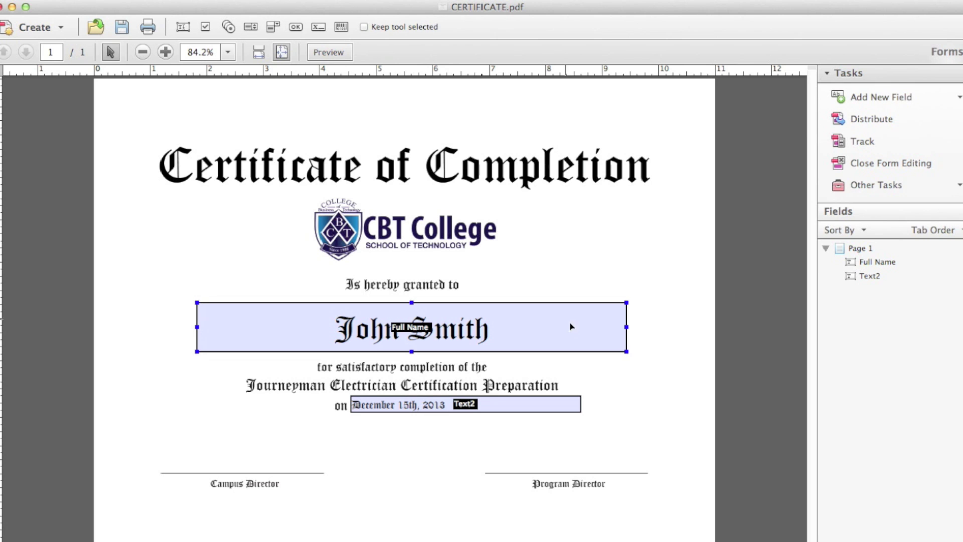
double_click(502, 326)
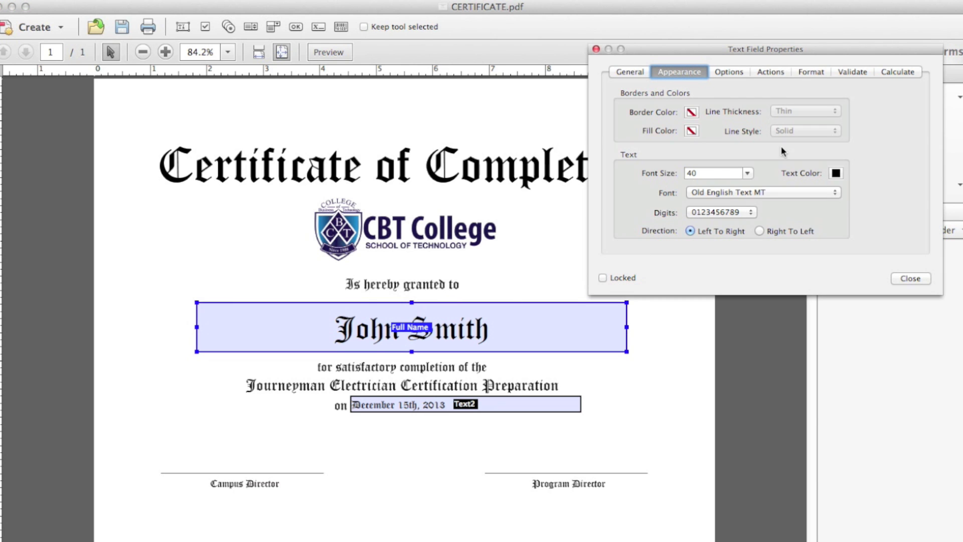
double_click(705, 173)
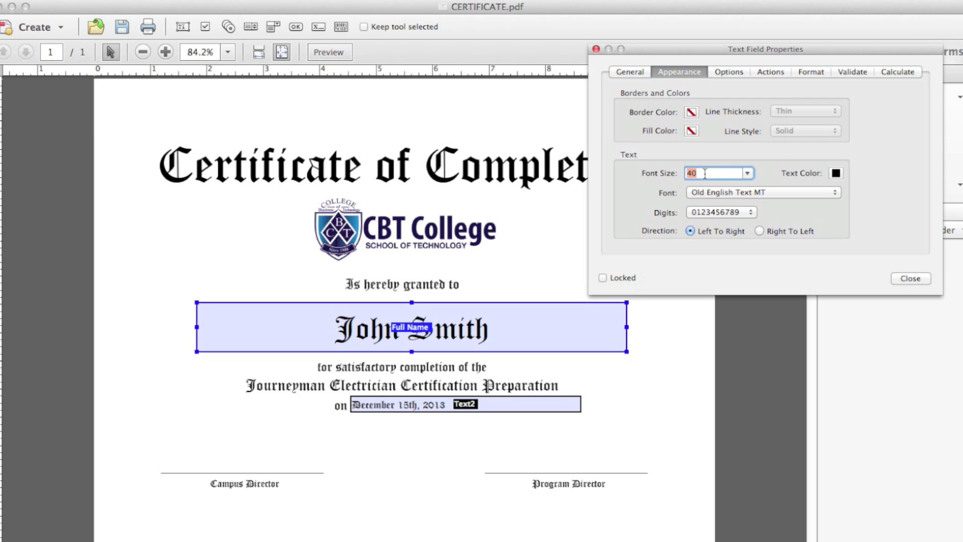
text(50)
key(Return)
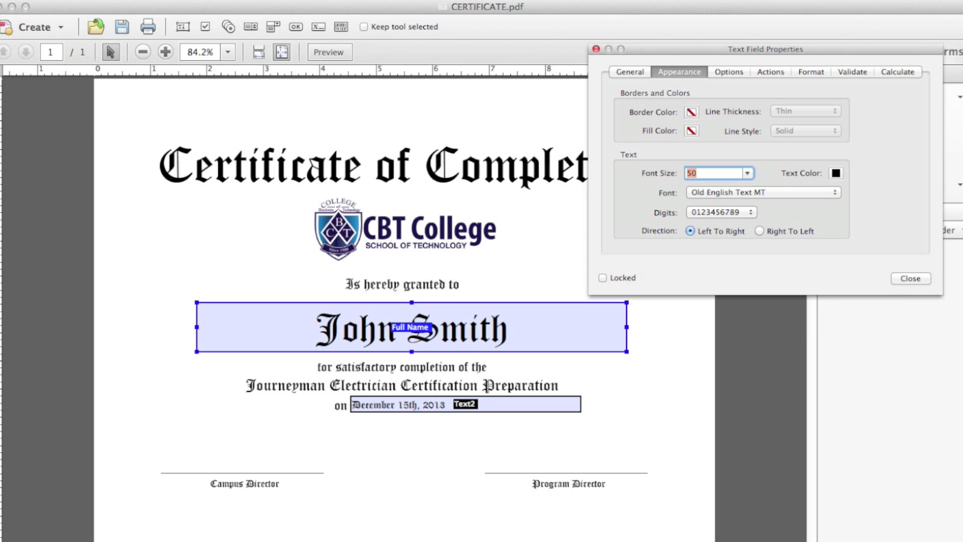
Step: Set the Text2 date field's font size to 18 and nudge it into position
click(395, 408)
click(395, 408)
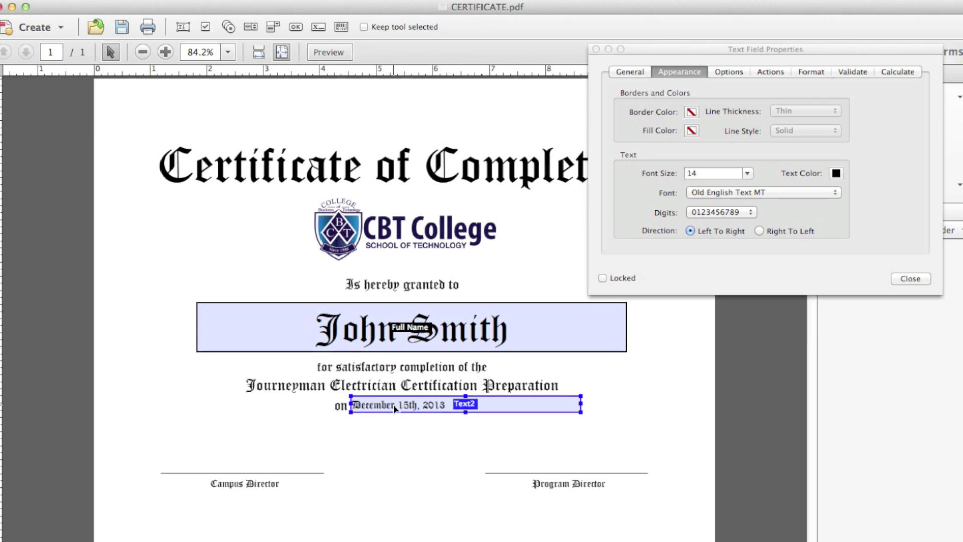
click(747, 174)
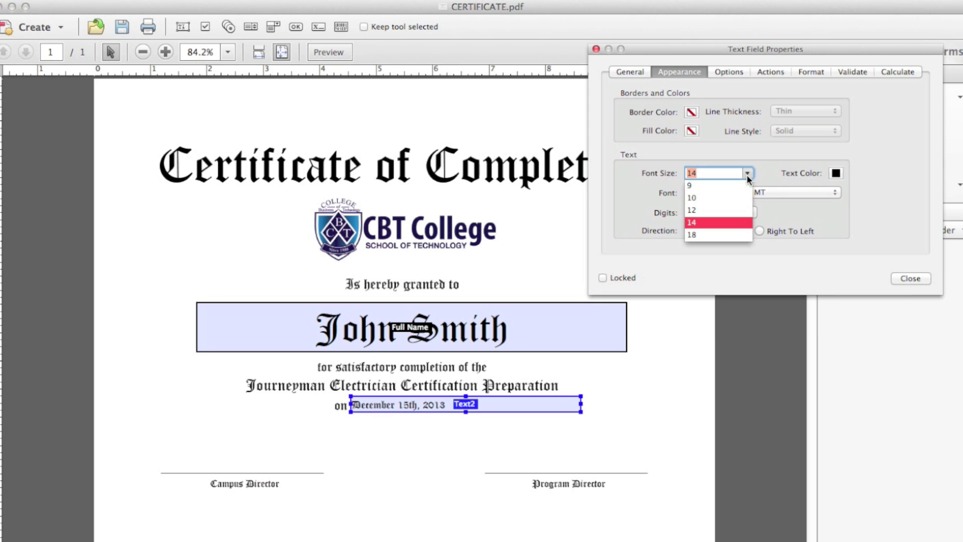
click(705, 235)
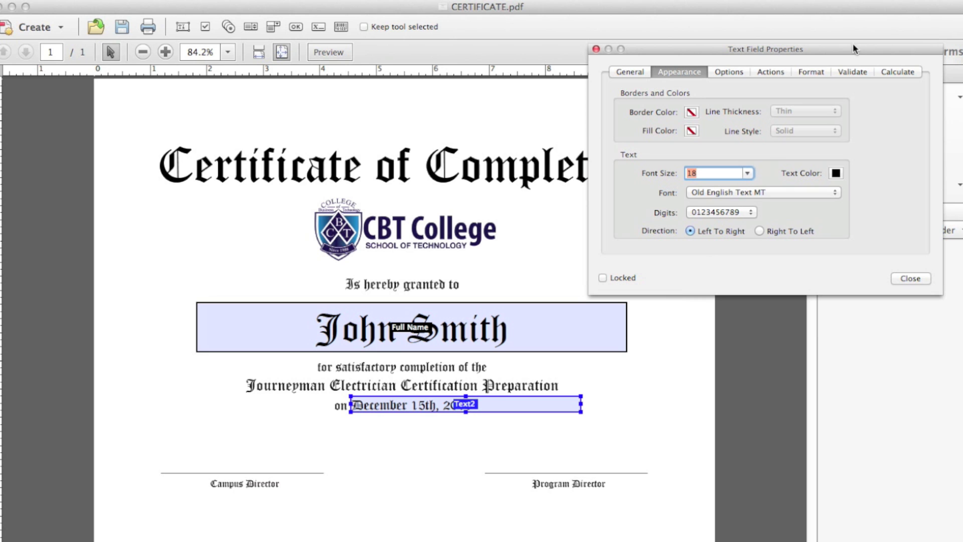
drag(834, 46, 842, 159)
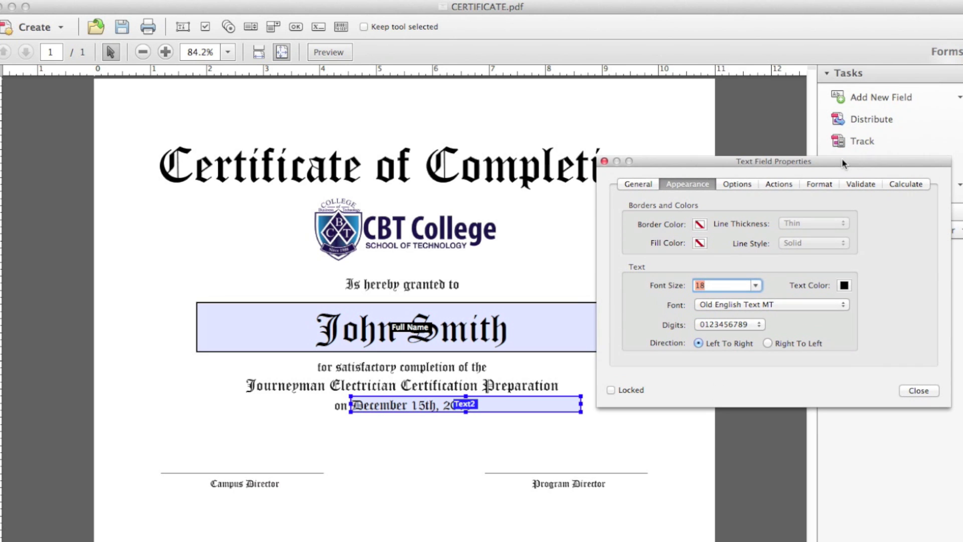
click(605, 162)
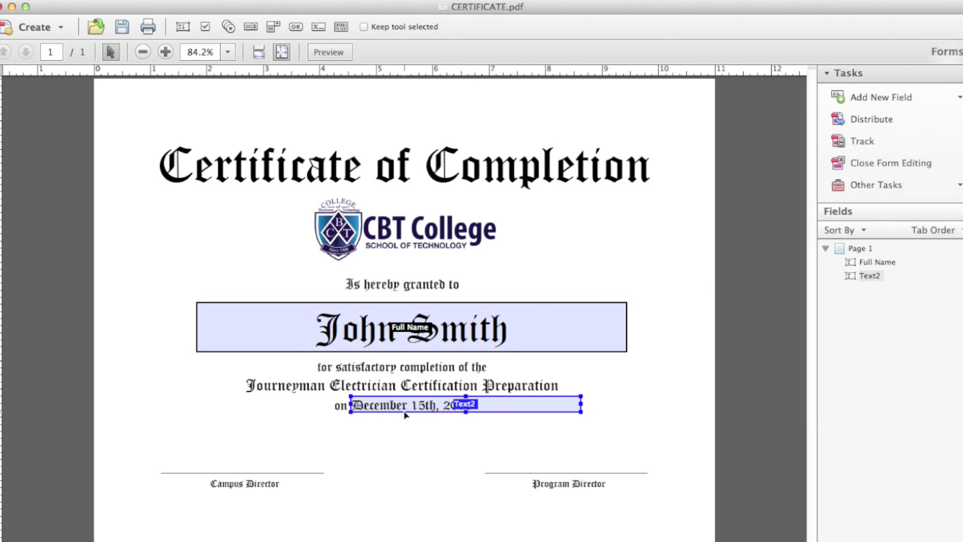
drag(389, 408, 387, 409)
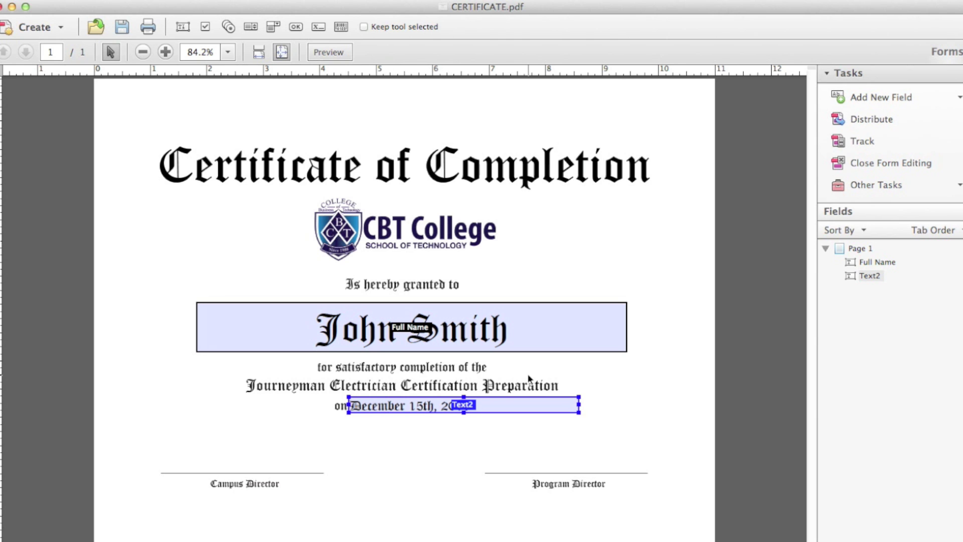
key(Right)
key(Right)
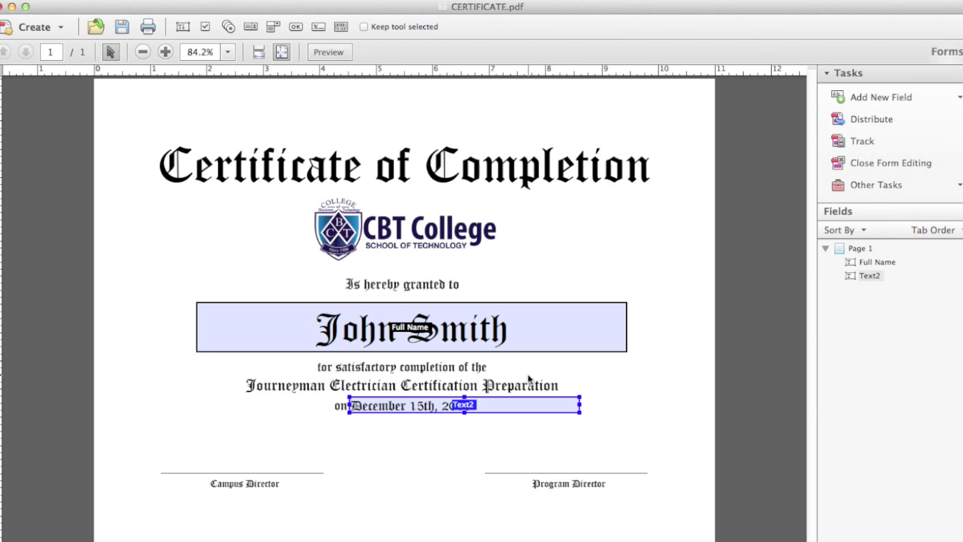
click(673, 353)
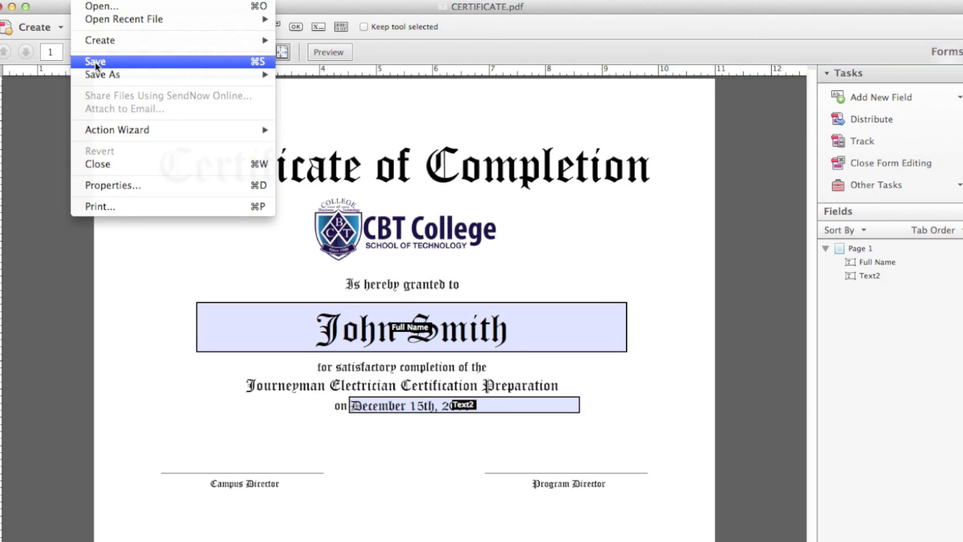
Step: Save as CERTIFICATE.pdf on the Desktop, replacing the existing file
click(137, 62)
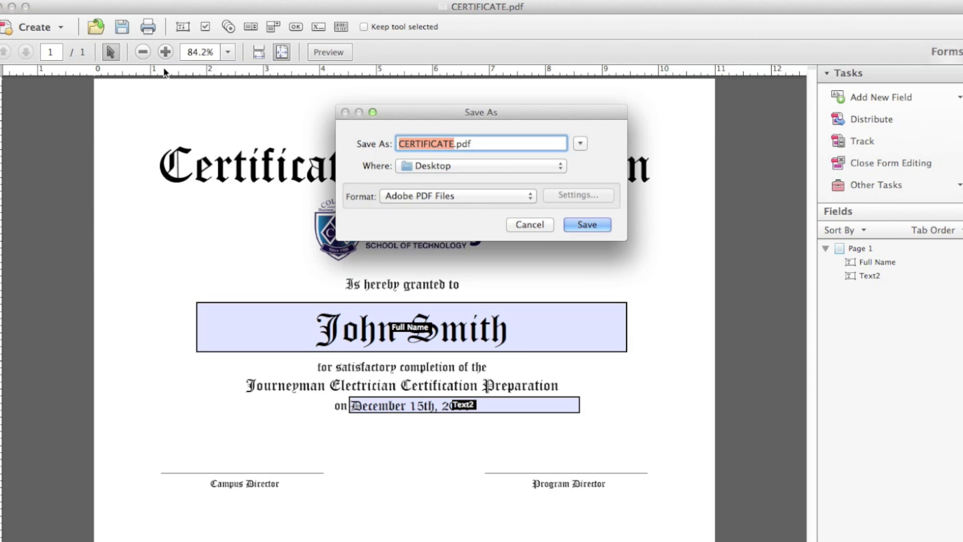
click(576, 220)
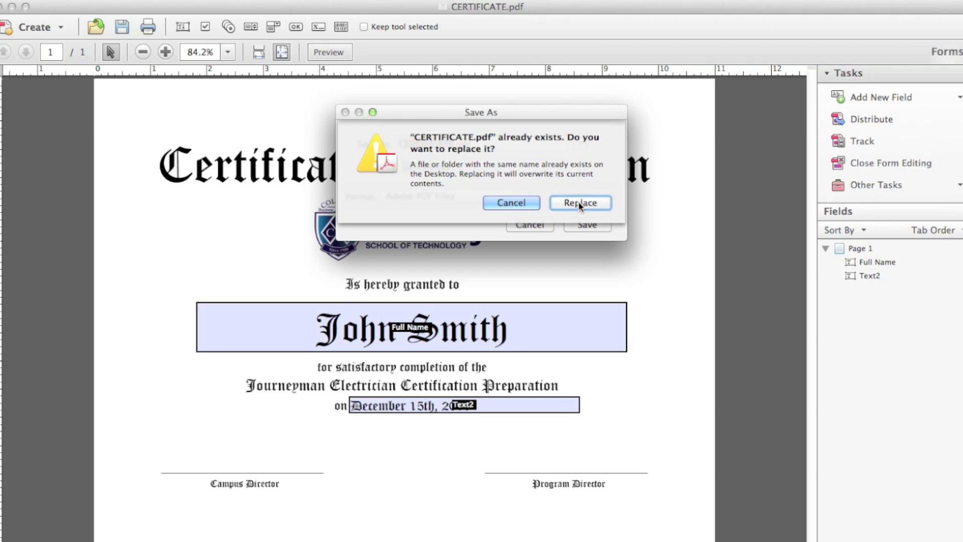
click(581, 205)
key(F11)
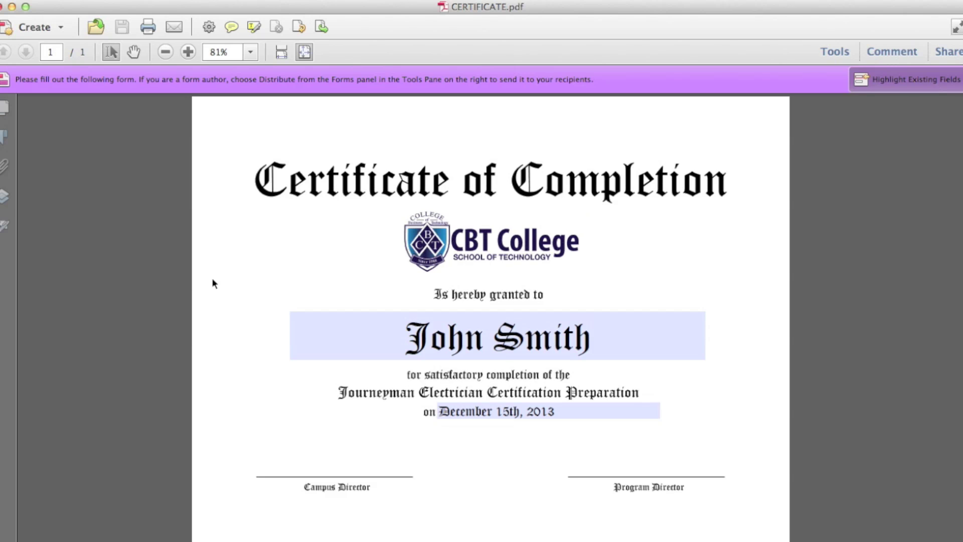
Step: Replace the sample name with a different recipient's full name
click(567, 361)
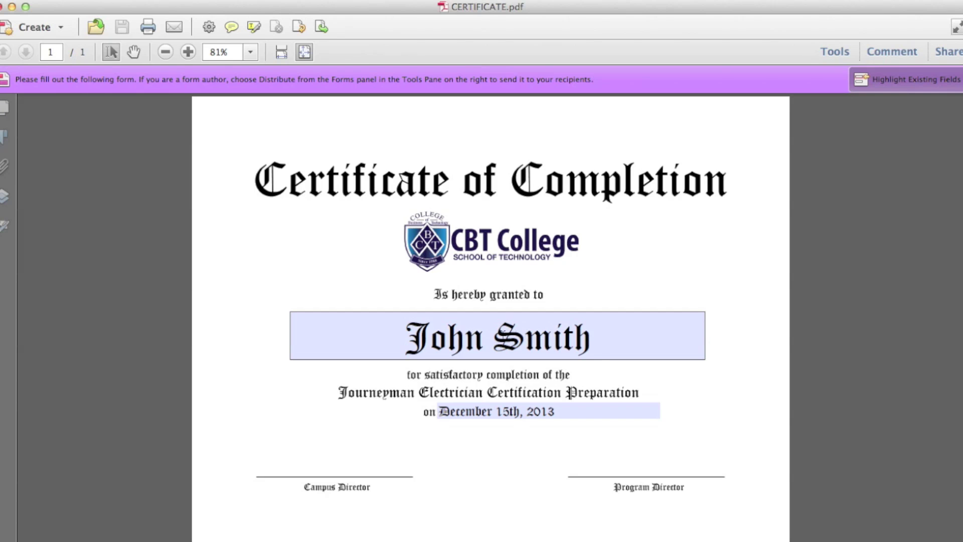
triple_click(485, 337)
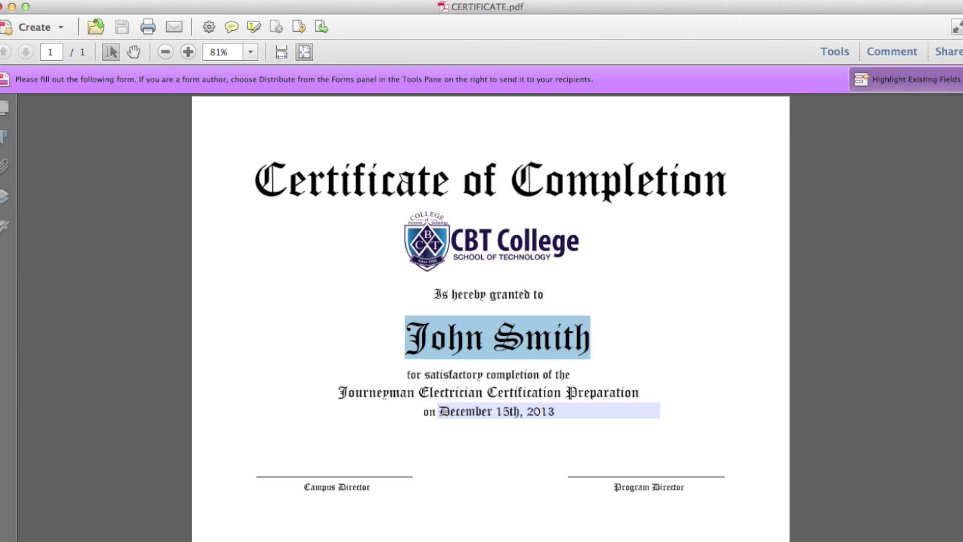
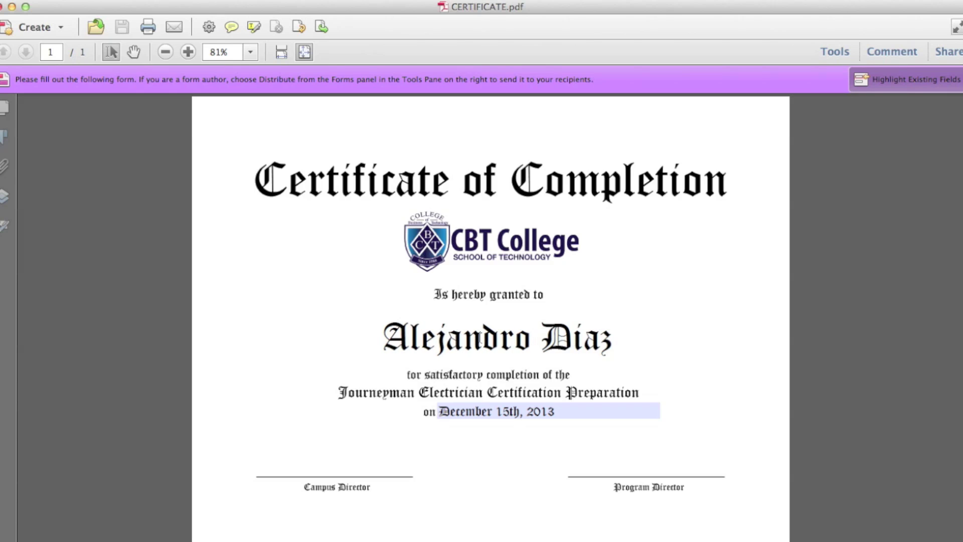
Step: Change the date field to 'May 23rd, 2013'
double_click(486, 412)
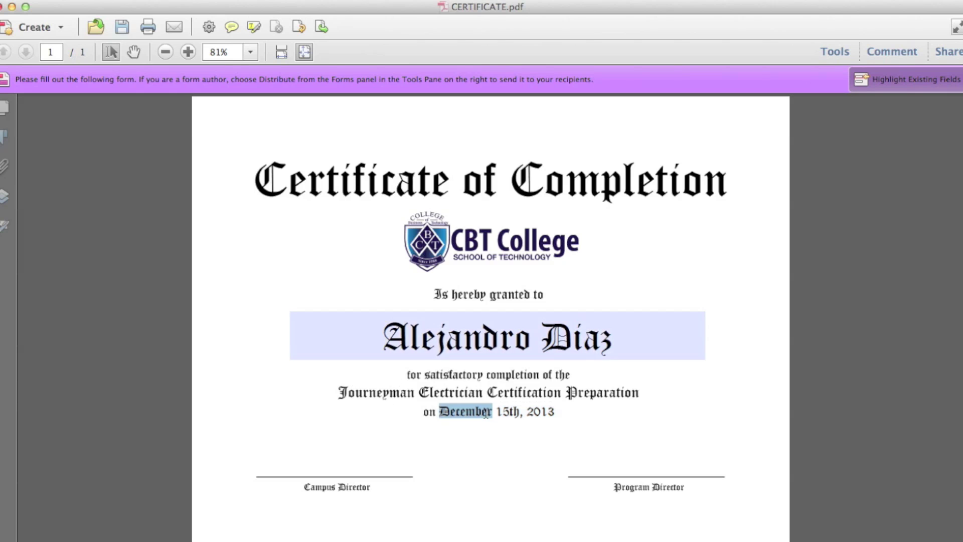
triple_click(492, 412)
text(dhf)
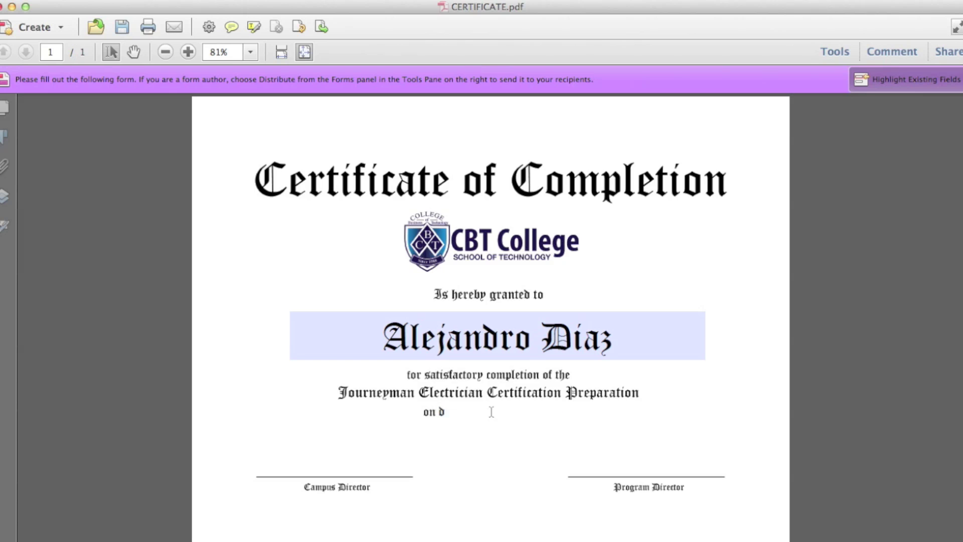
key(BackSpace)
key(BackSpace)
key(BackSpace)
text(May)
text( 23t)
text(h)
key(BackSpace)
key(BackSpace)
text(rd, 2013)
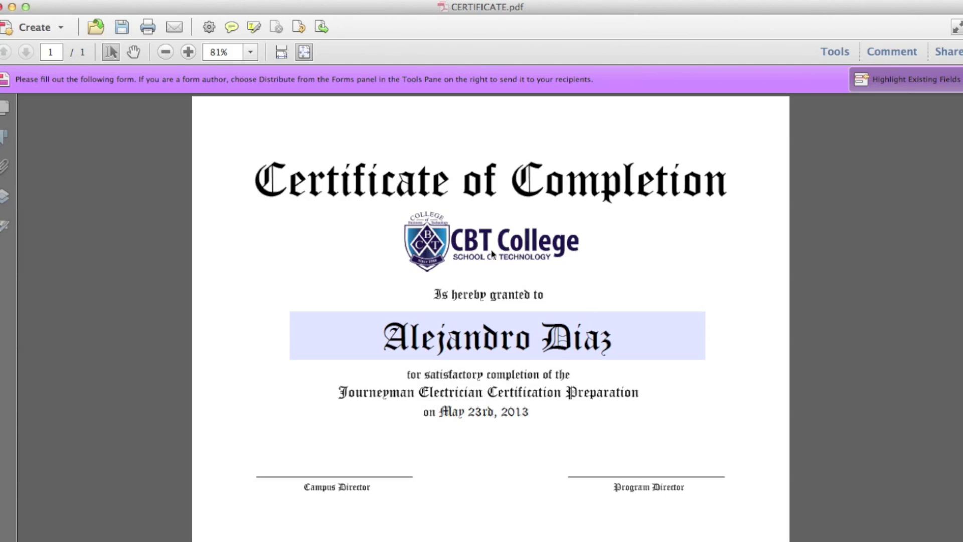